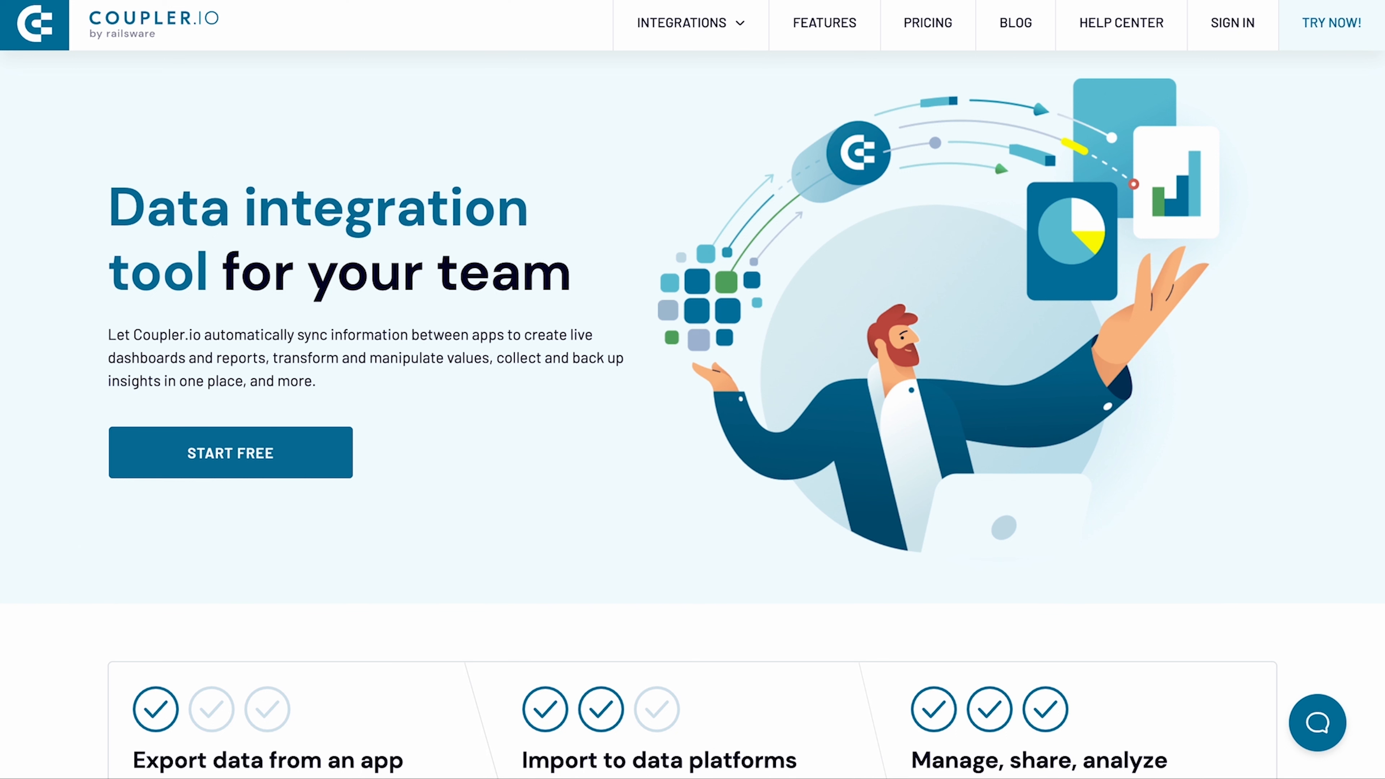
# Step: Sign up for a free Coupler.io account with a Google account and start adding a new importer
pyautogui.click(309, 453)
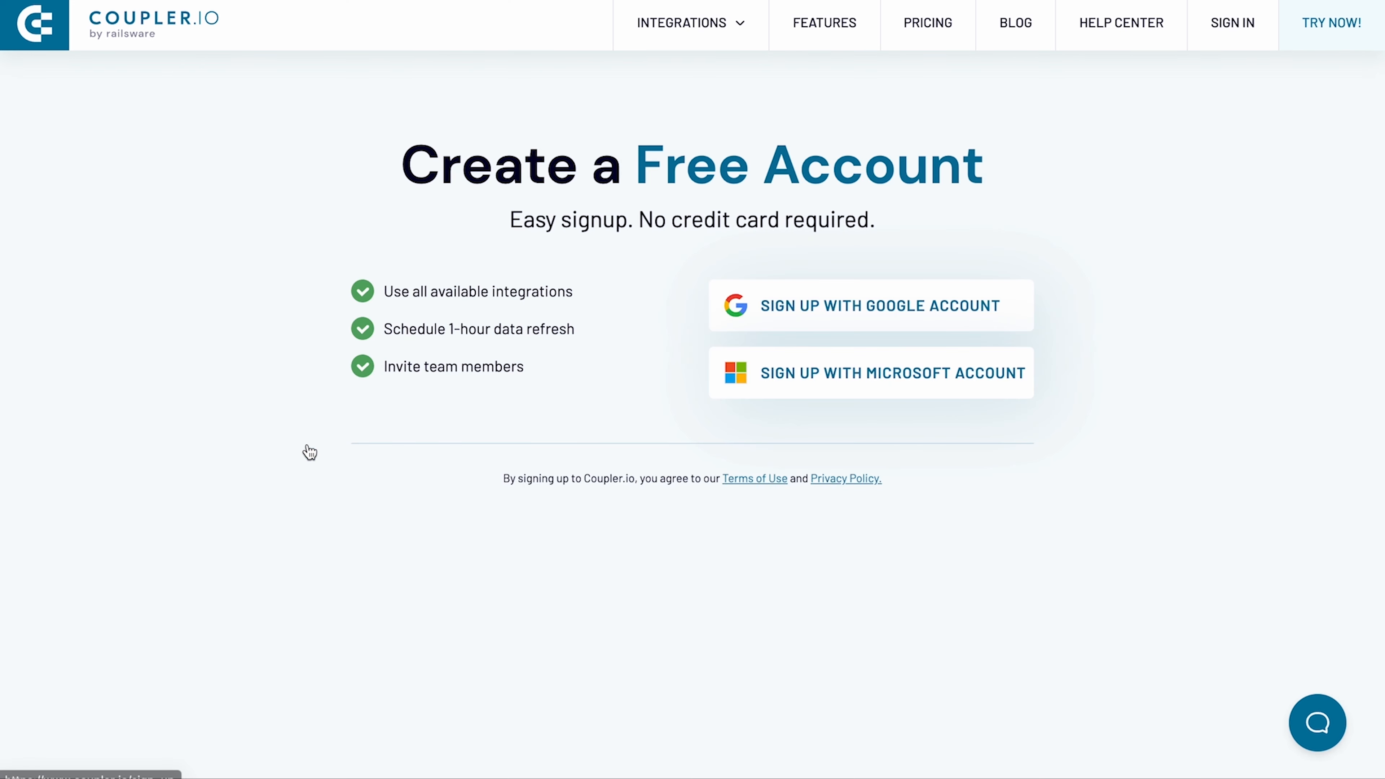
pyautogui.click(829, 314)
pyautogui.click(711, 277)
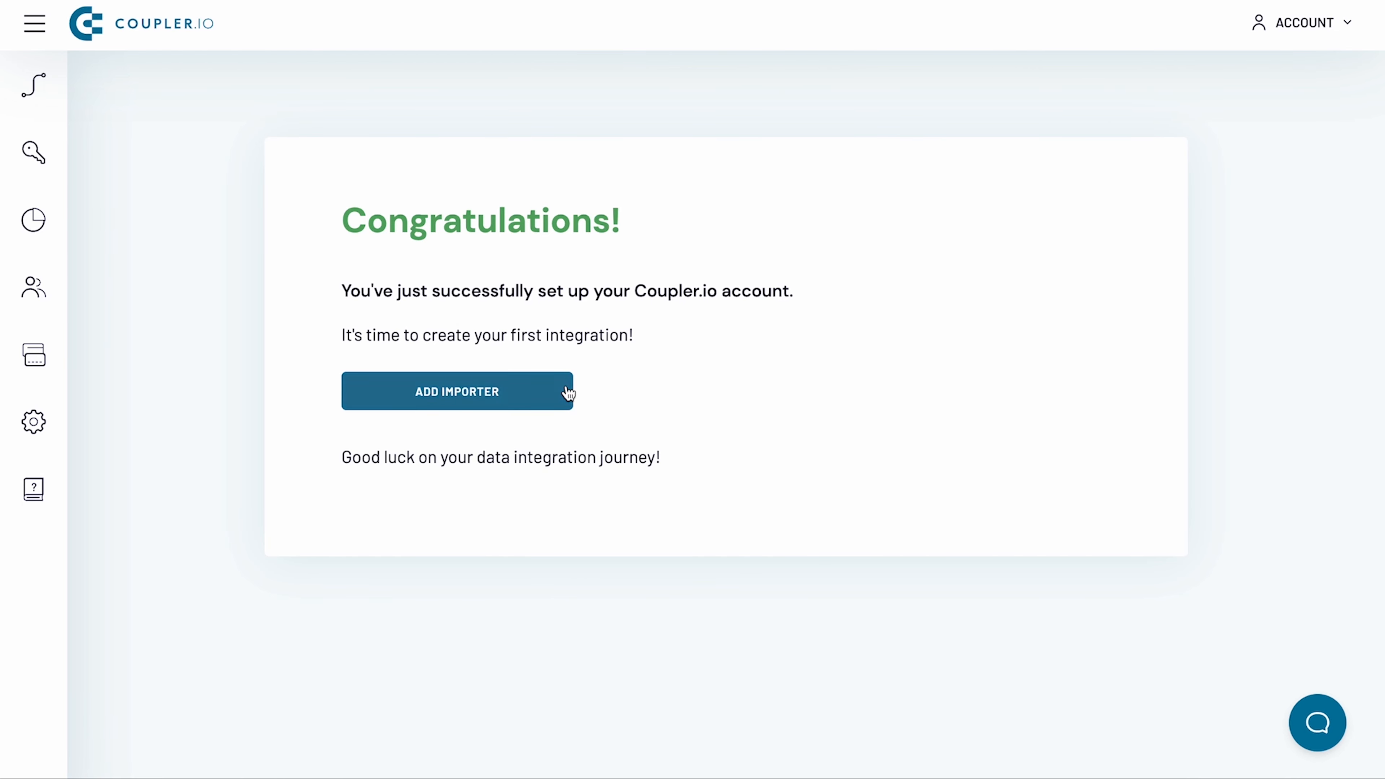
pyautogui.click(567, 392)
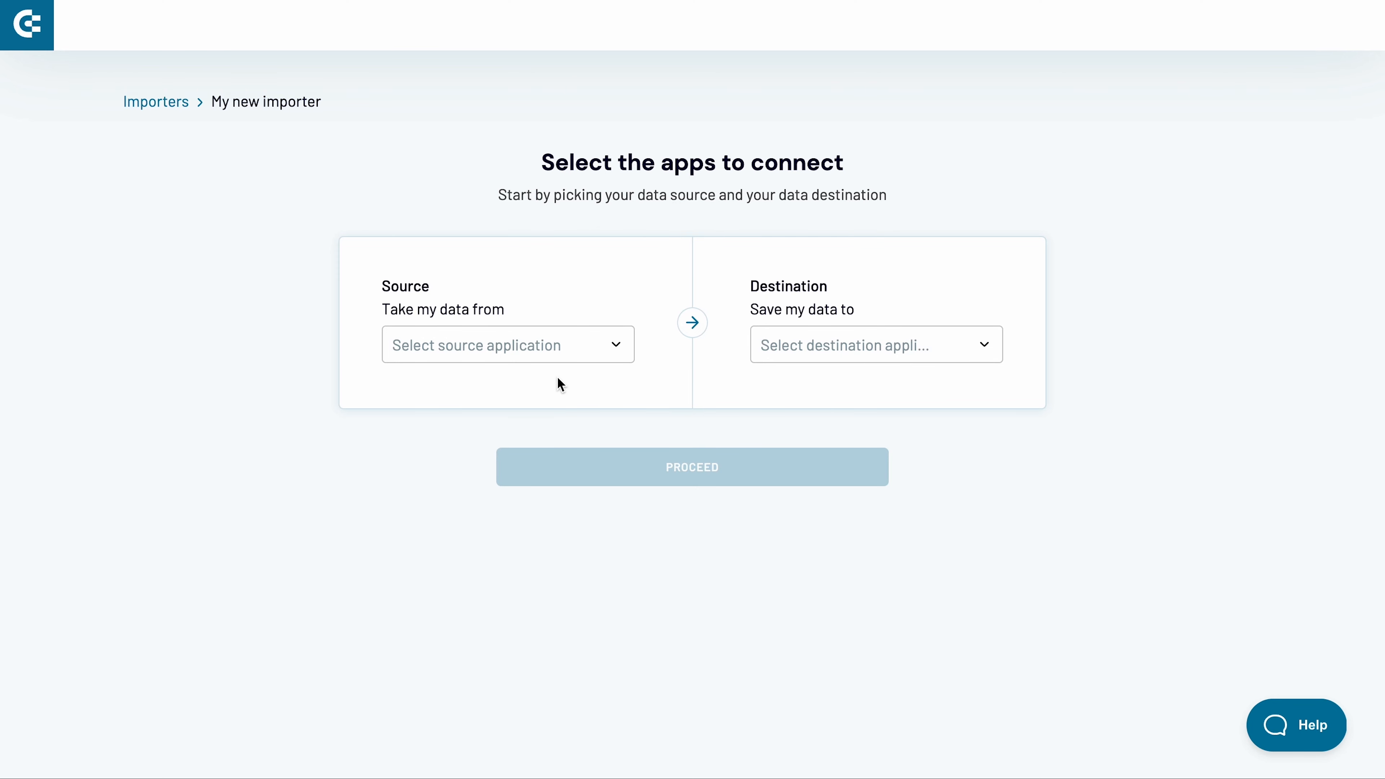
# Step: Choose QuickBooks as the source application and BigQuery as the destination, and proceed to the importer setup
pyautogui.click(547, 347)
pyautogui.write('qui')
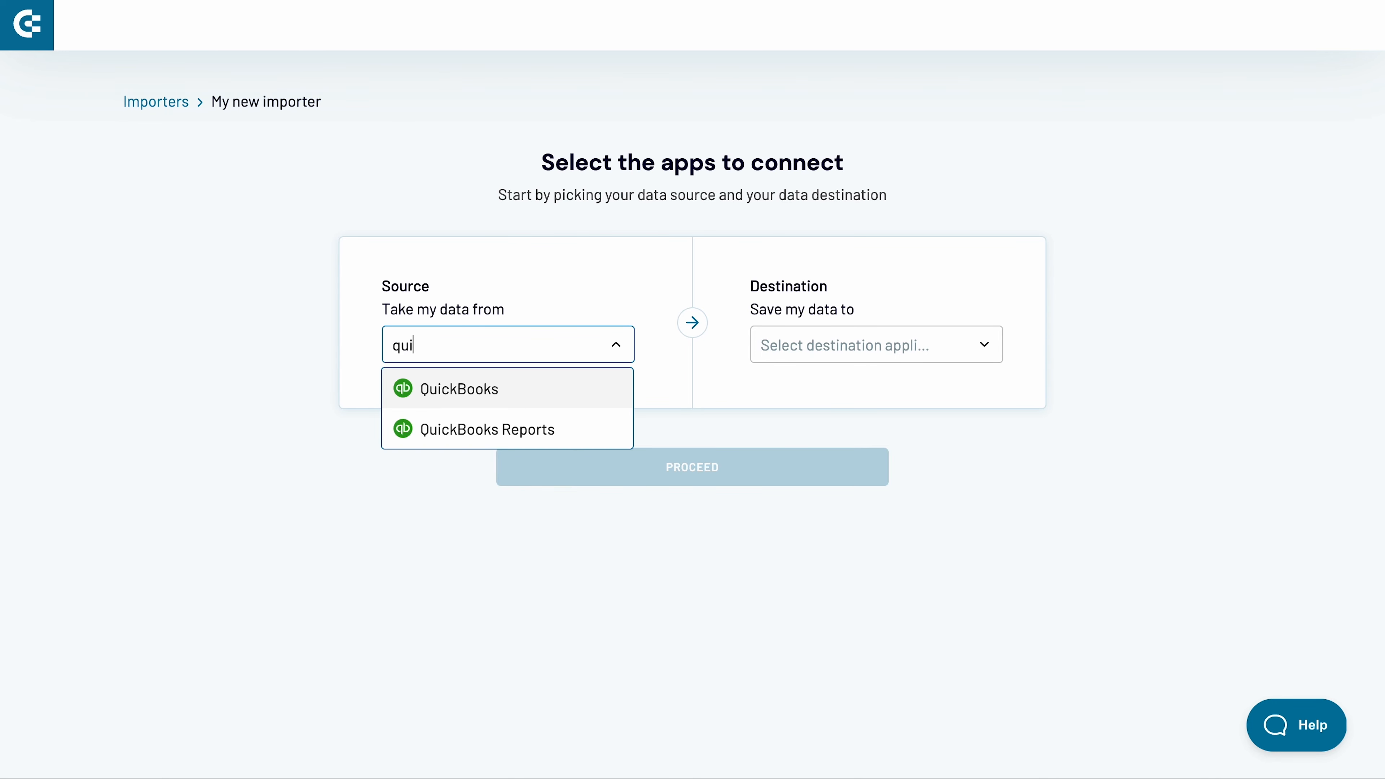
pyautogui.click(544, 394)
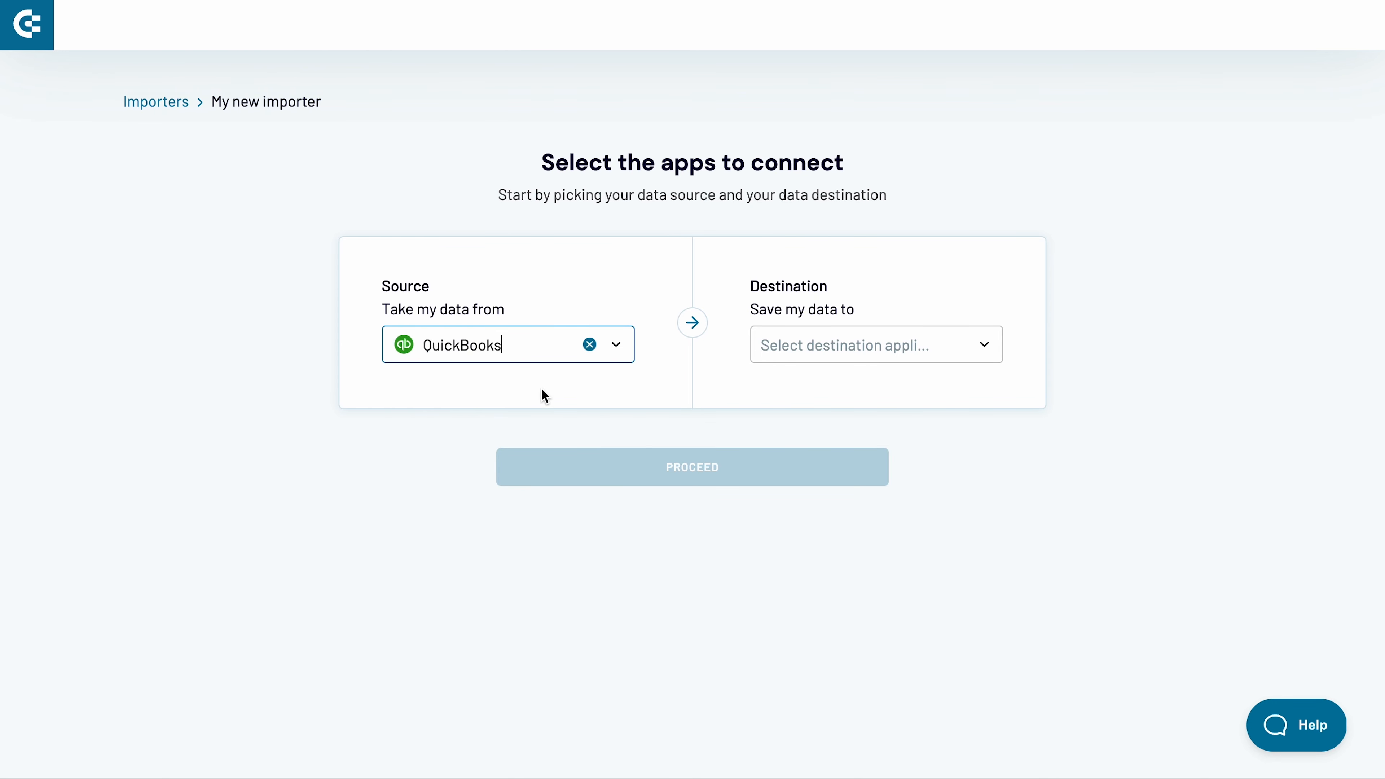
pyautogui.click(805, 353)
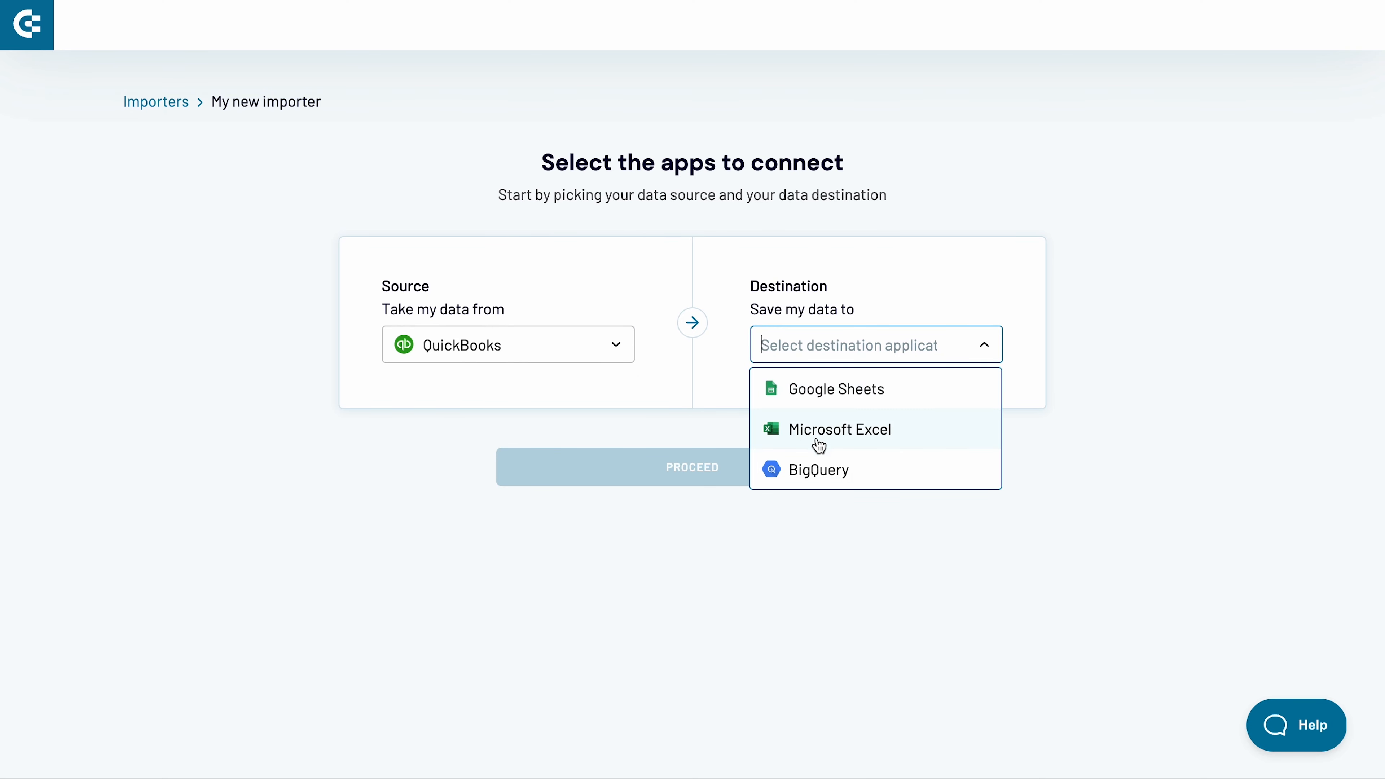
pyautogui.click(820, 467)
pyautogui.click(819, 466)
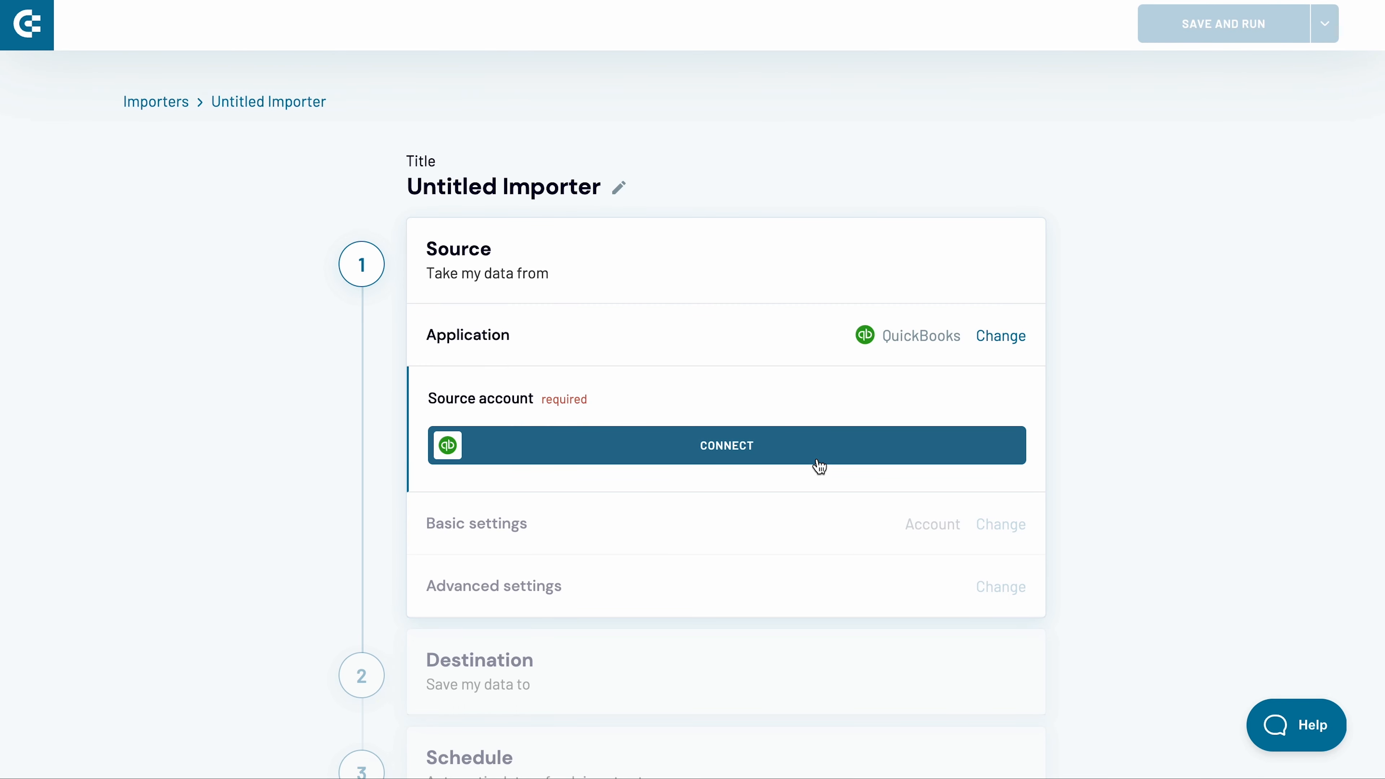
# Step: Rename the importer as "Cash Purchases"
pyautogui.click(622, 191)
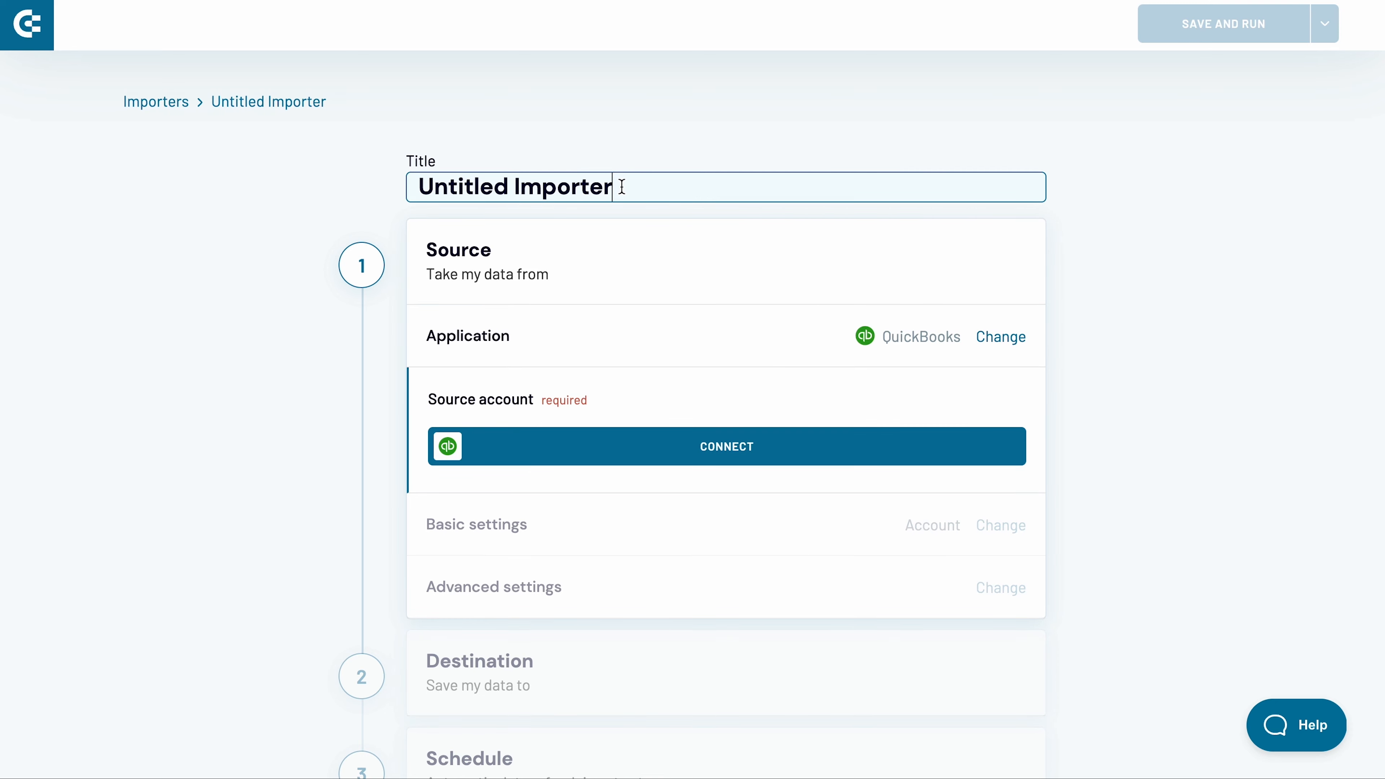
pyautogui.hotkey('ctrl', 'a')
pyautogui.write('Cash Purchases')
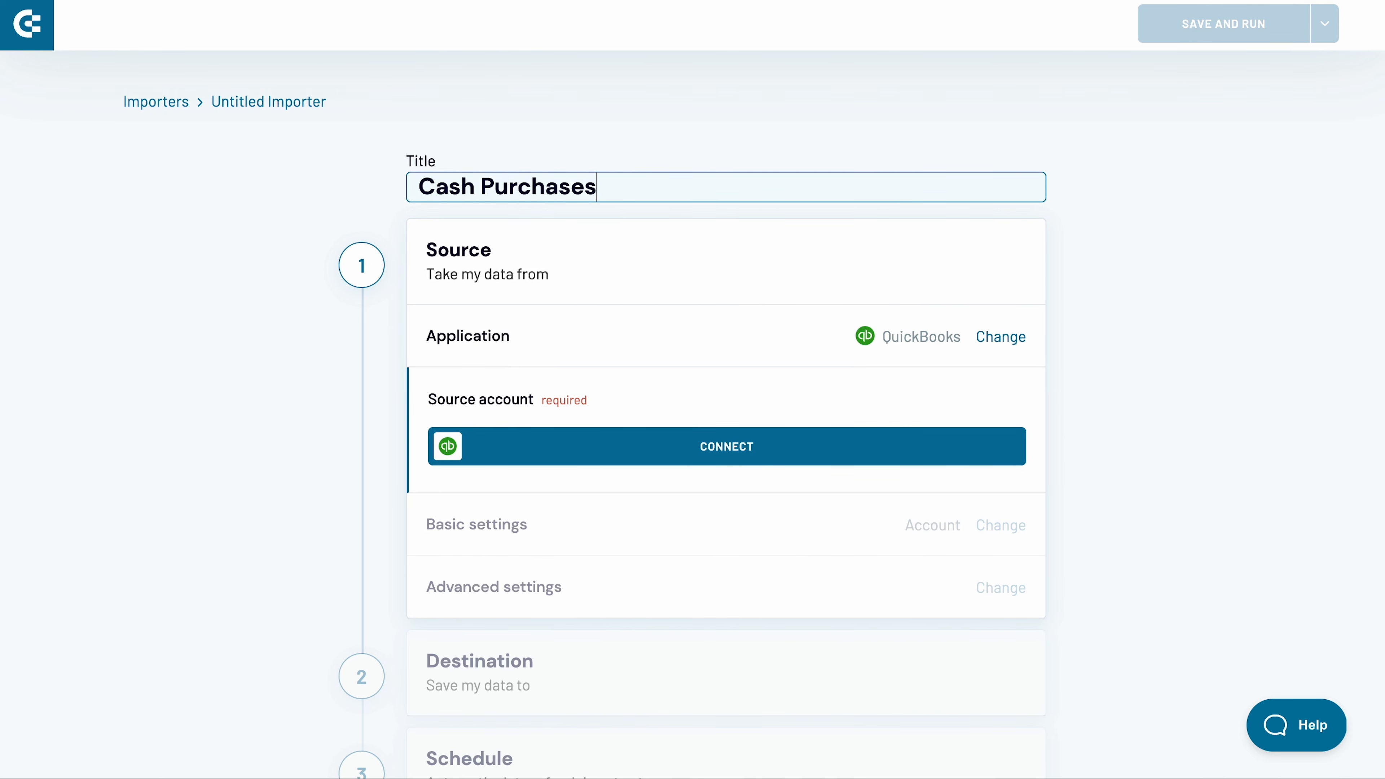
pyautogui.press('Return')
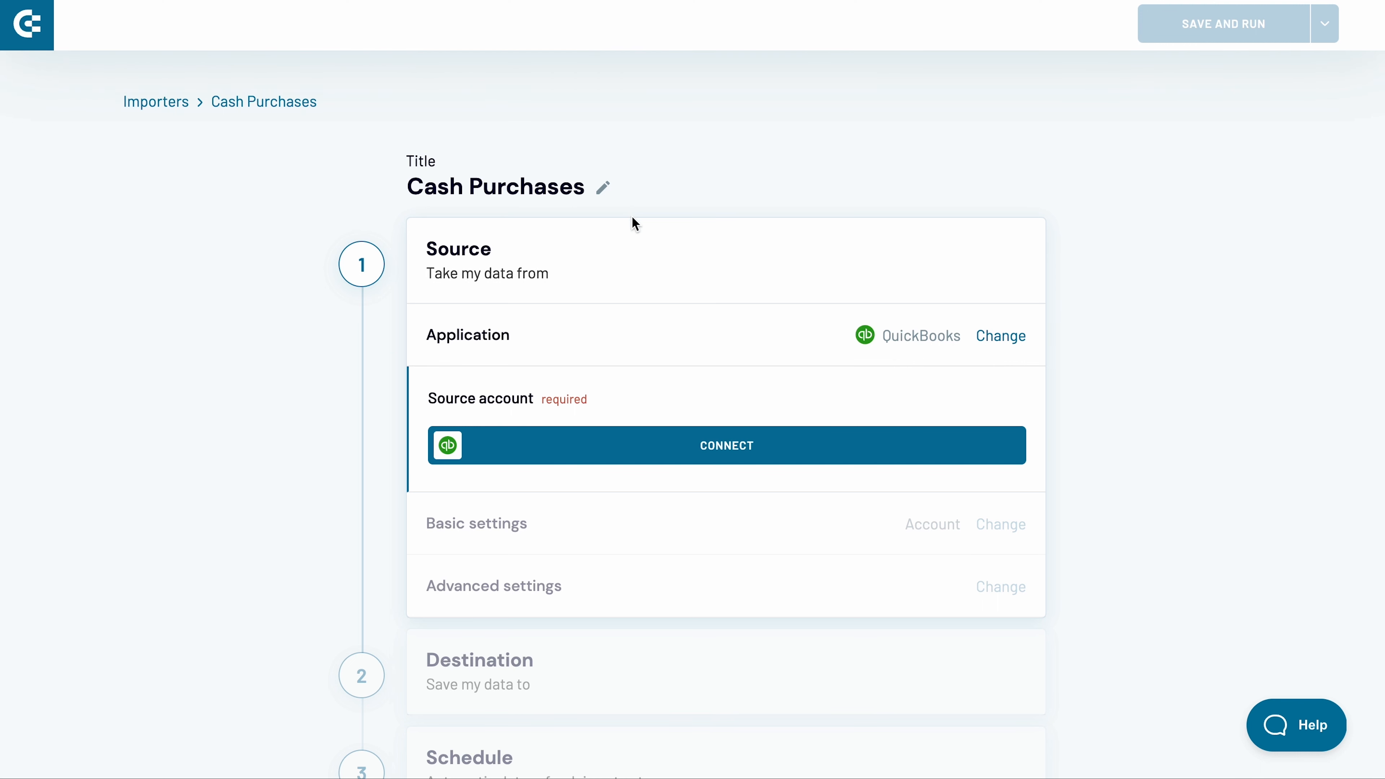
# Step: Connect the QuickBooks source account to the Coupler.io Demo company, authorize data sharing, and continue to the basic settings
pyautogui.click(685, 453)
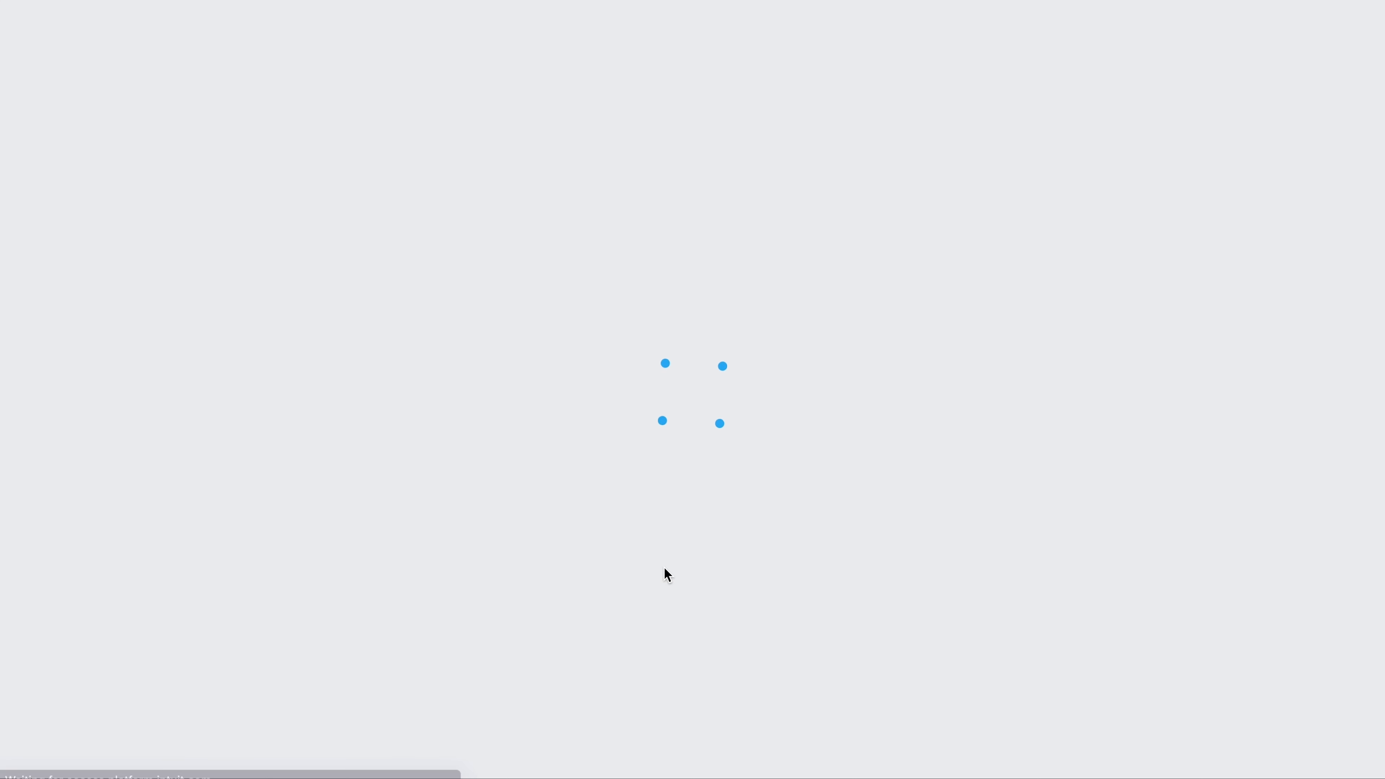
pyautogui.click(614, 261)
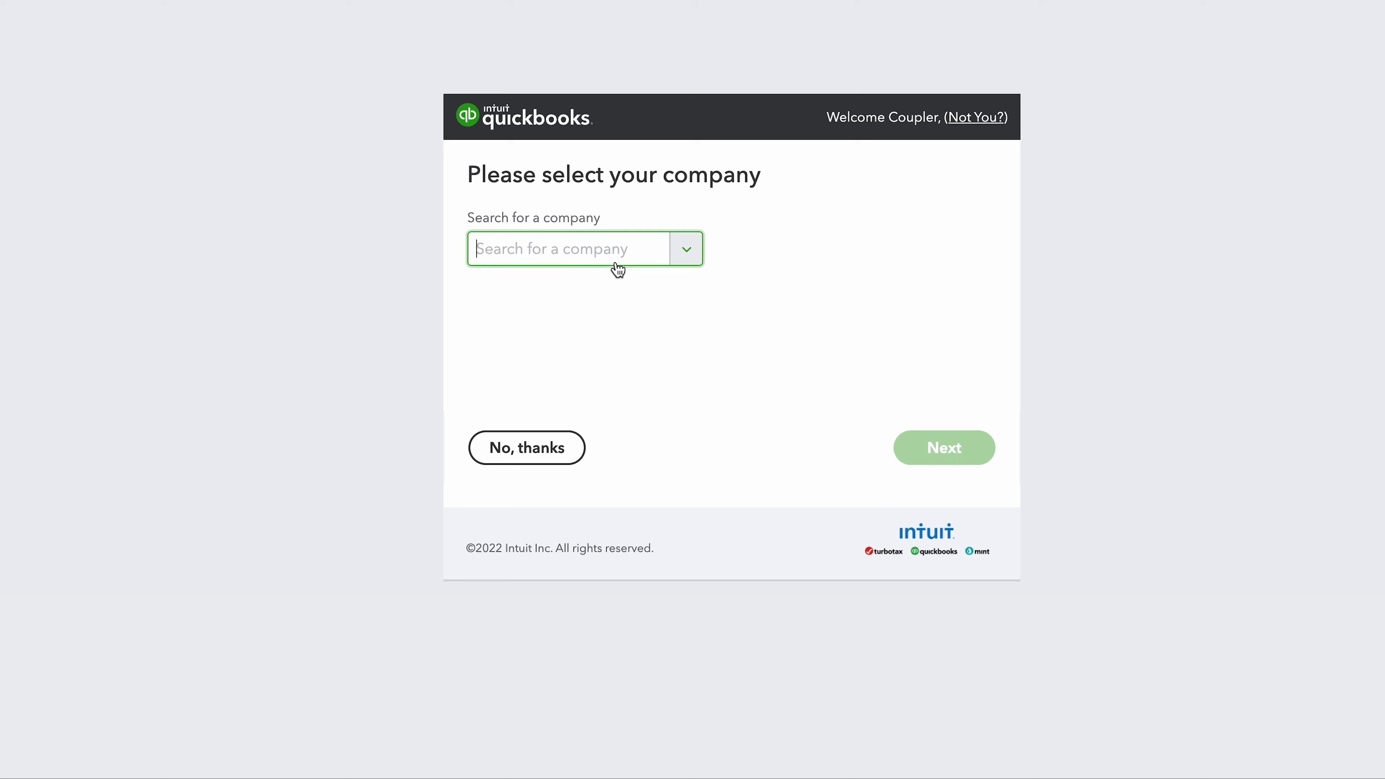
pyautogui.click(614, 293)
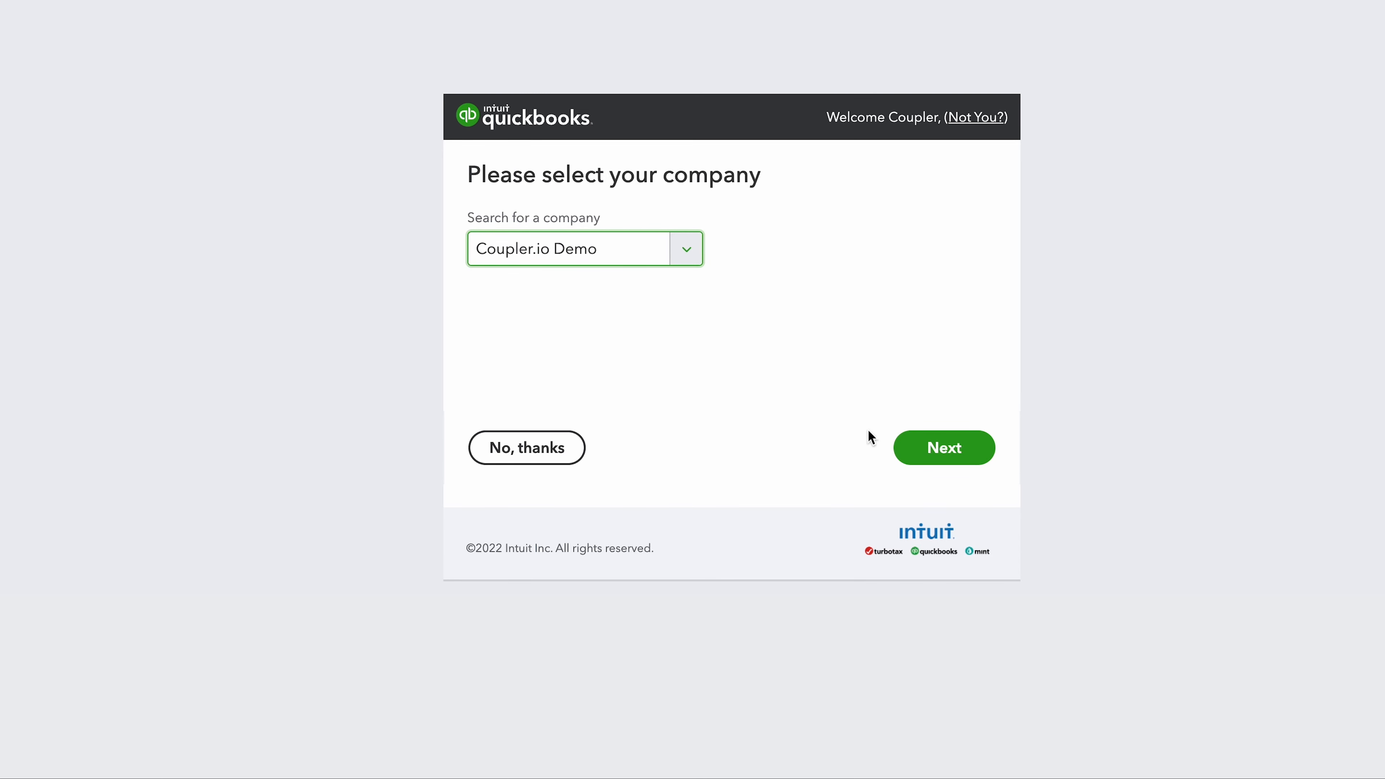
pyautogui.click(934, 452)
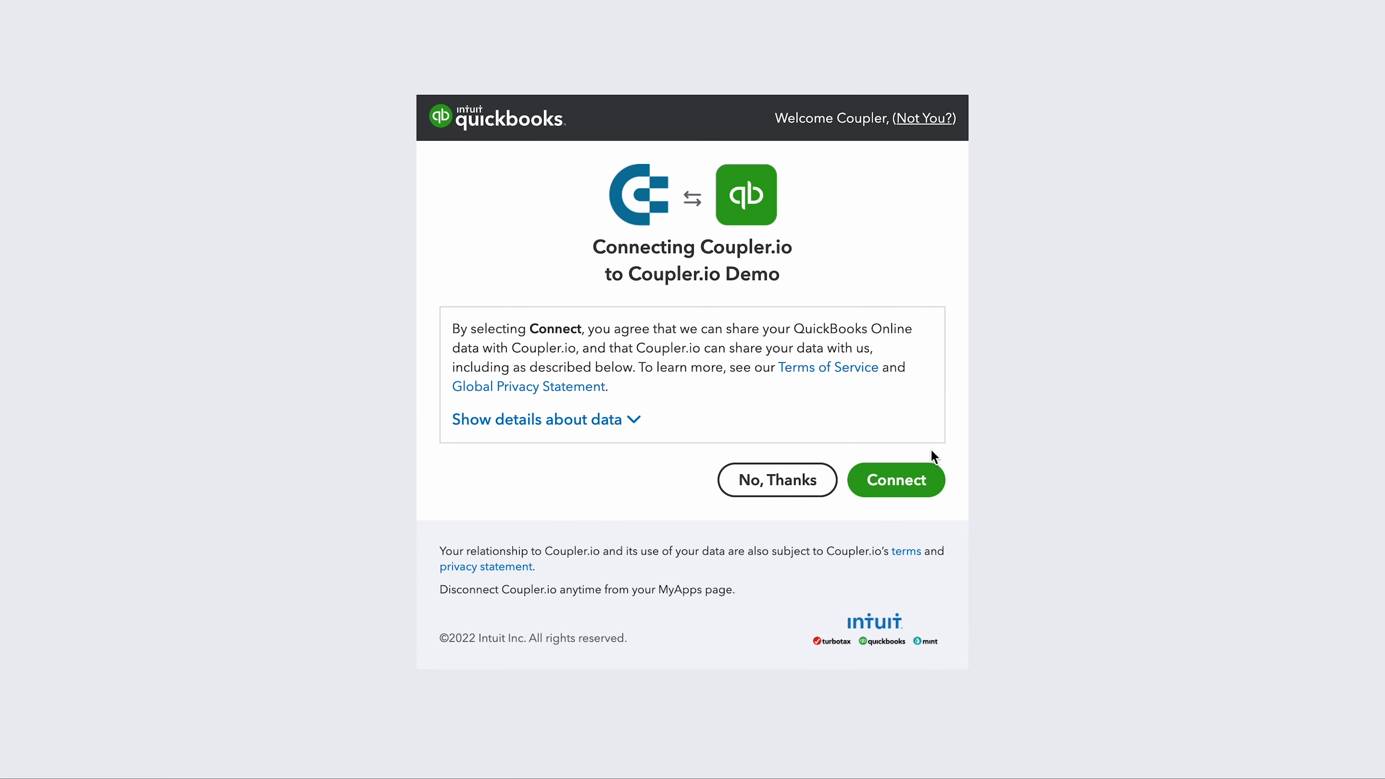
pyautogui.click(919, 483)
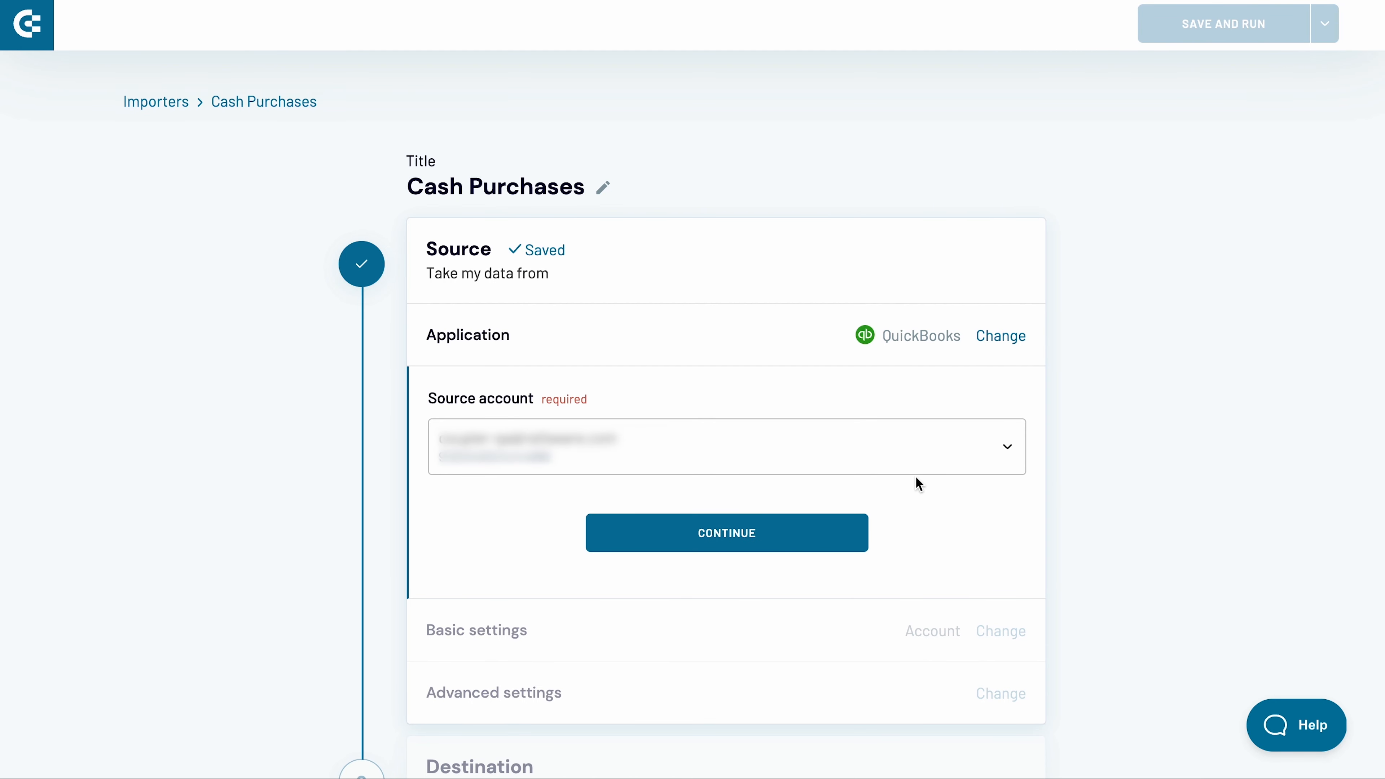
pyautogui.click(798, 532)
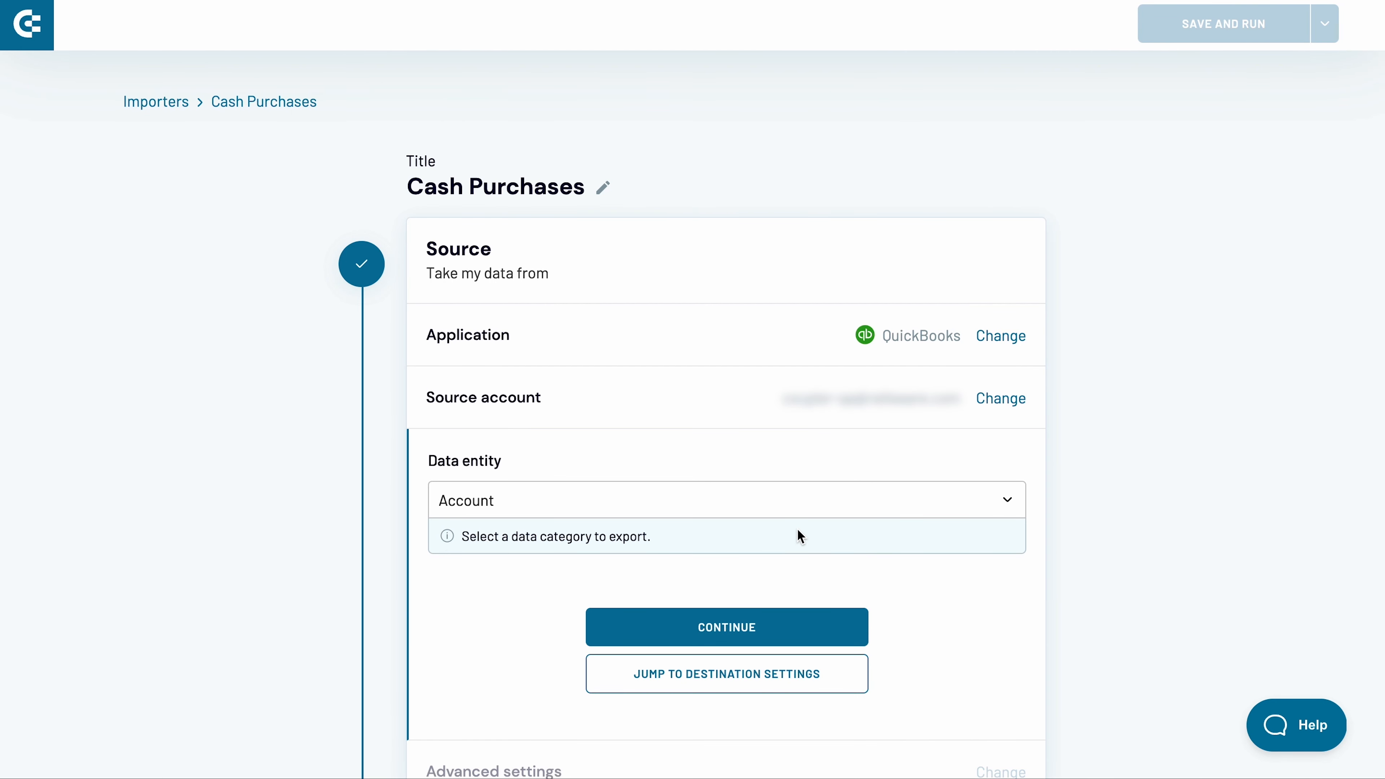
# Step: Set the source's data entity to Purchase and continue to the advanced settings
pyautogui.click(792, 500)
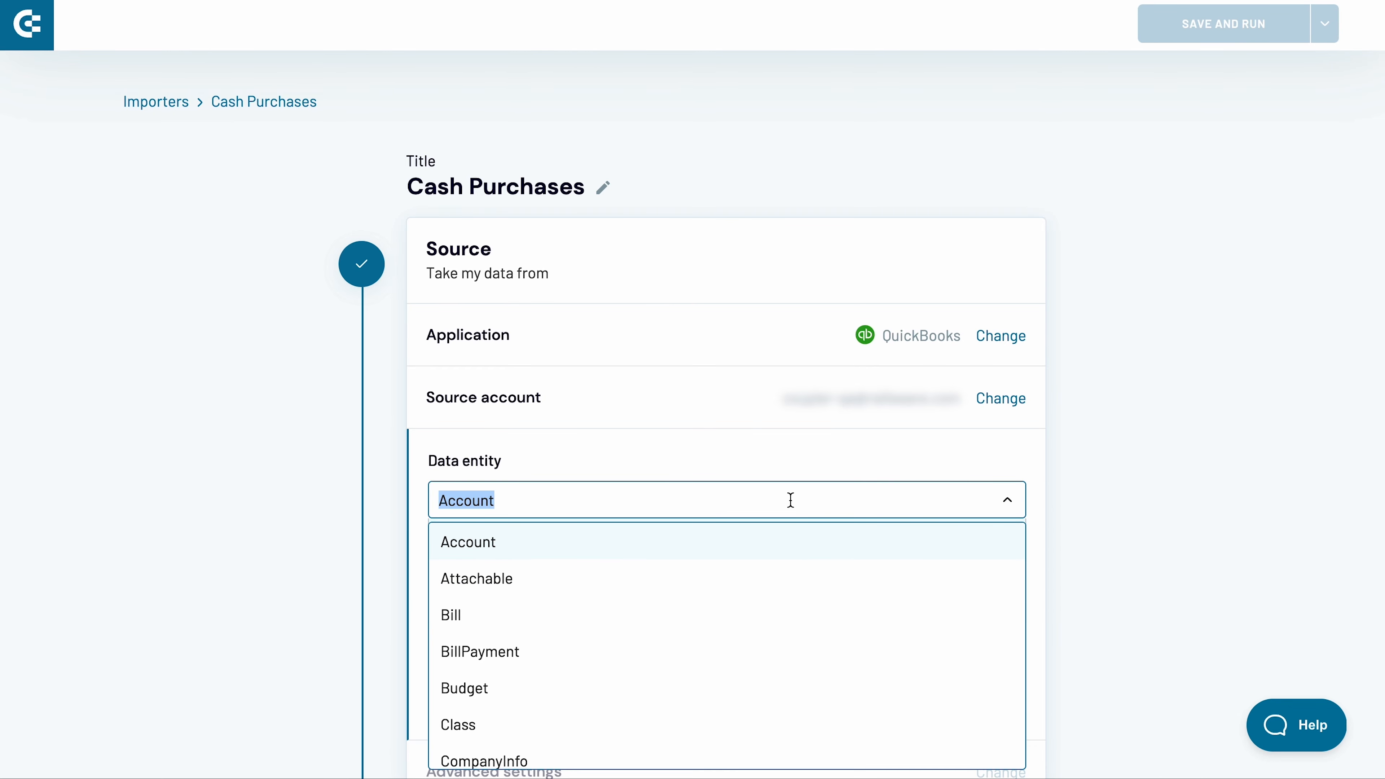
pyautogui.scroll(-10, 772, 648)
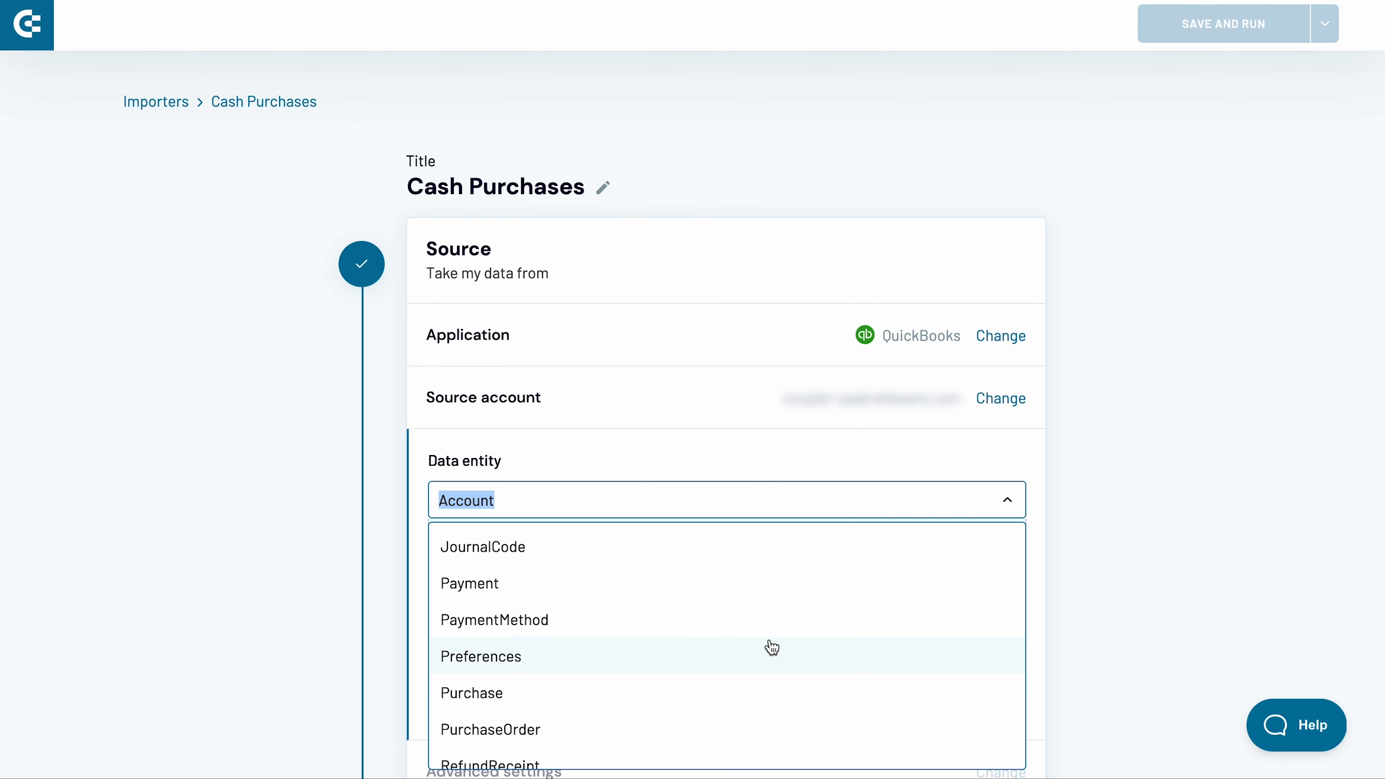
pyautogui.click(731, 691)
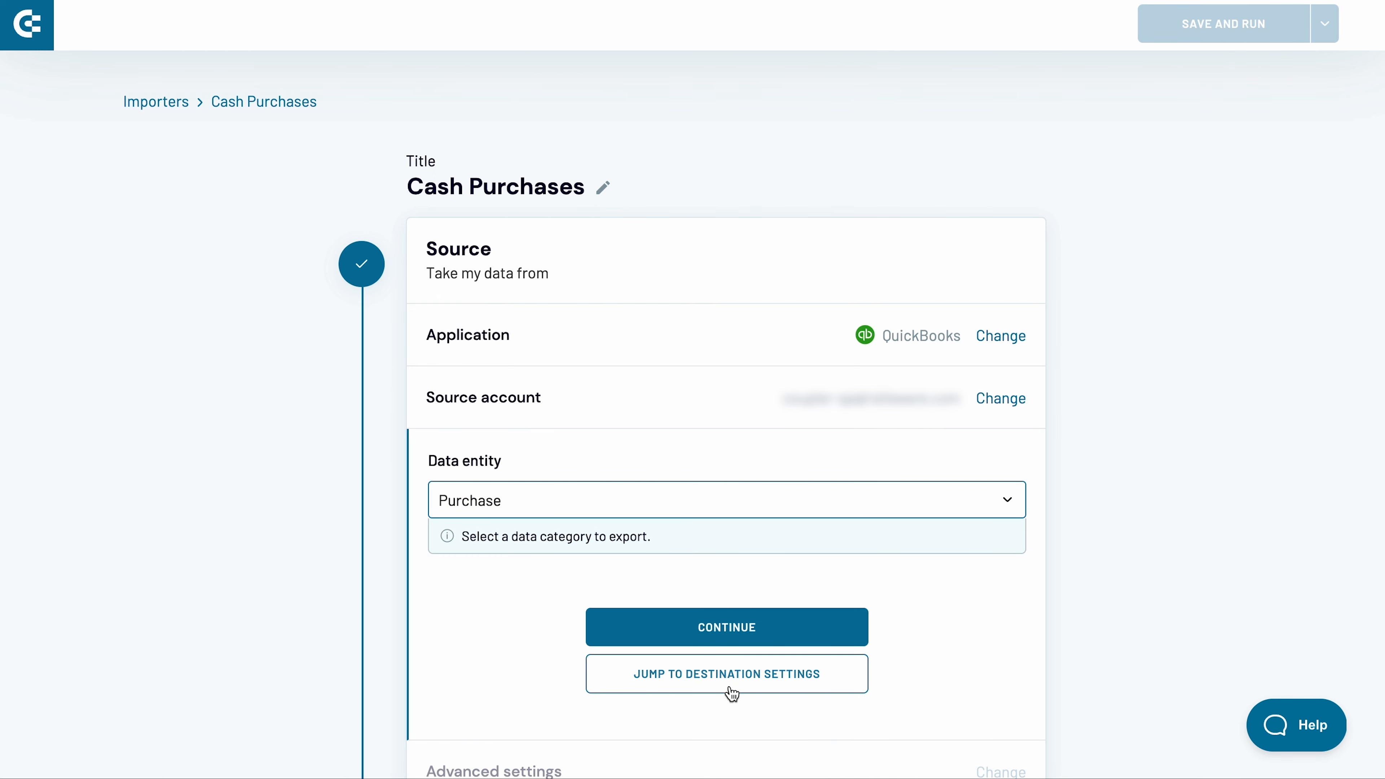
pyautogui.click(739, 636)
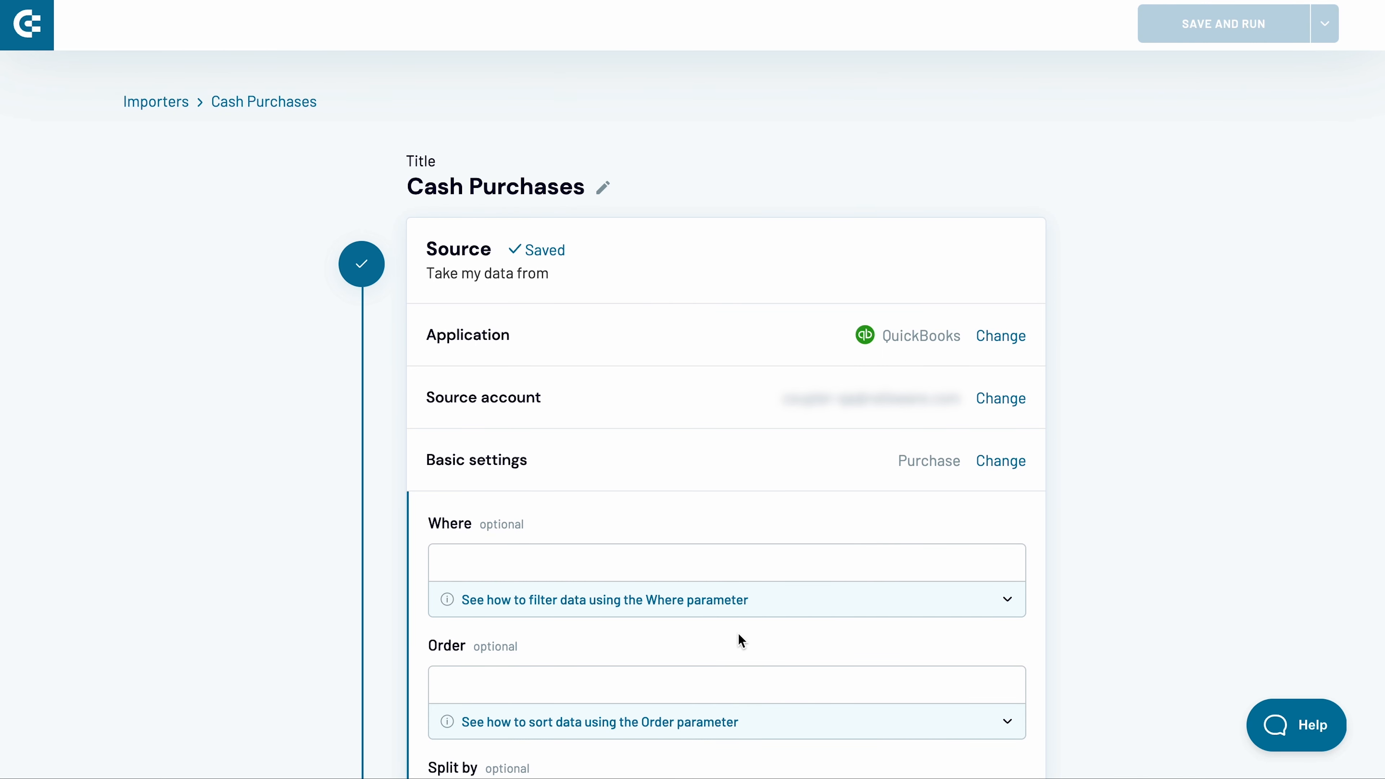
# Step: Filter the source data with the Where parameter PaymentType='Cash' and continue to the destination settings
pyautogui.click(728, 565)
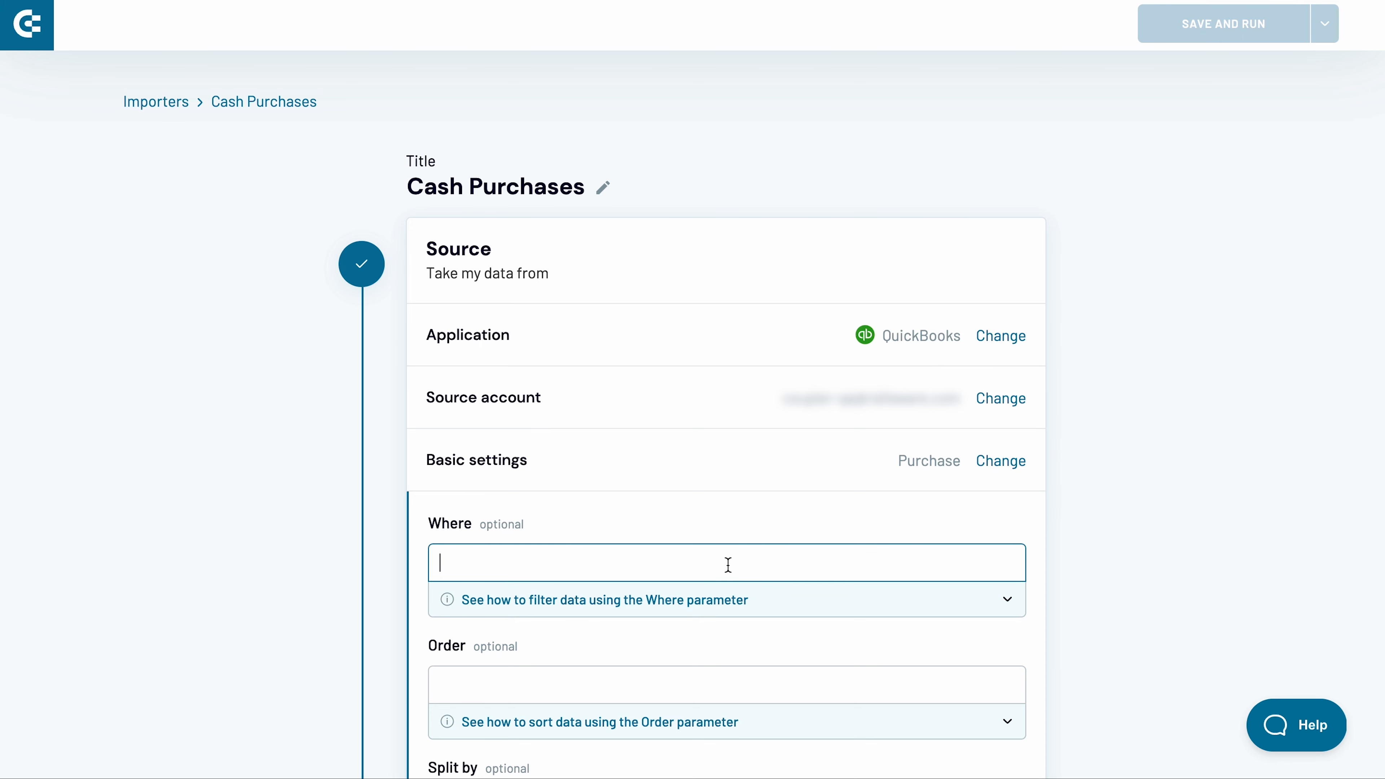
pyautogui.write("PaymentType='Cash'")
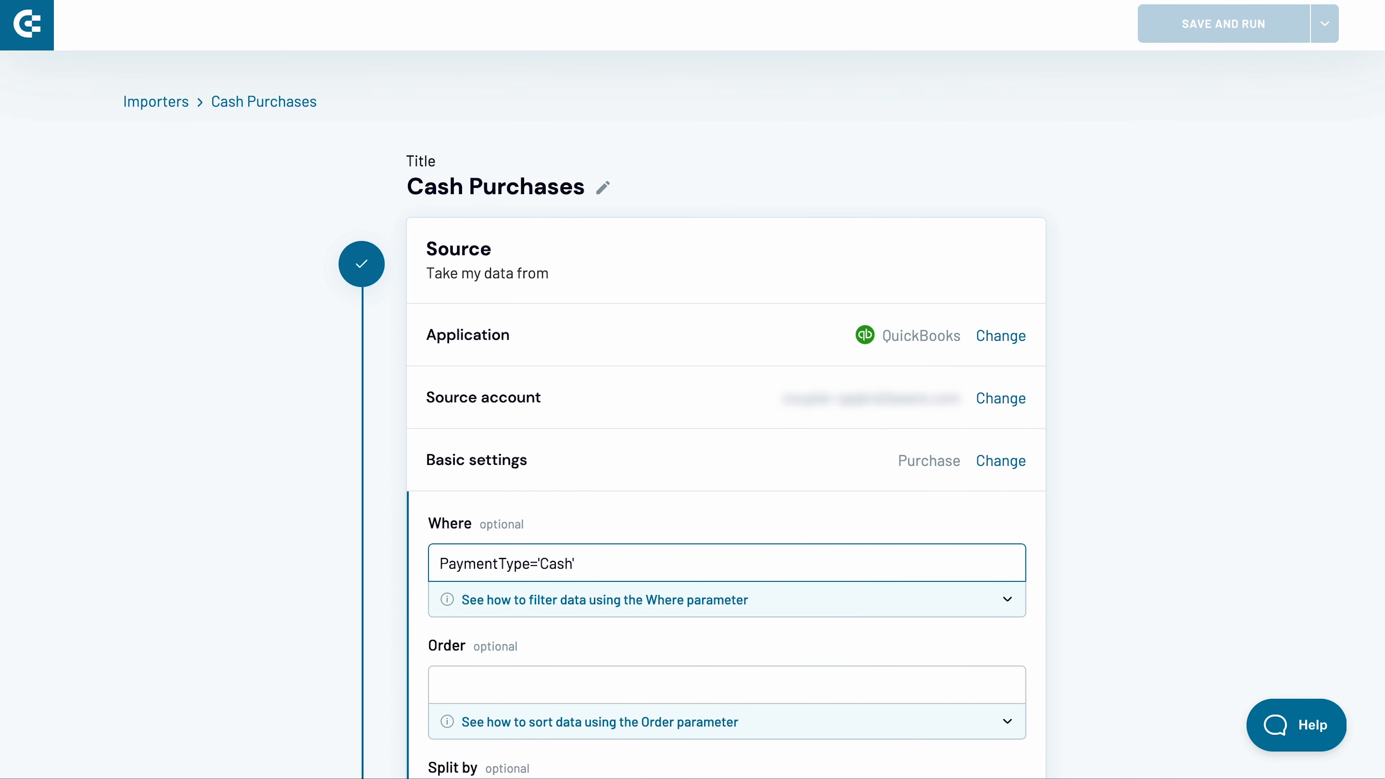
pyautogui.scroll(-5, 696, 618)
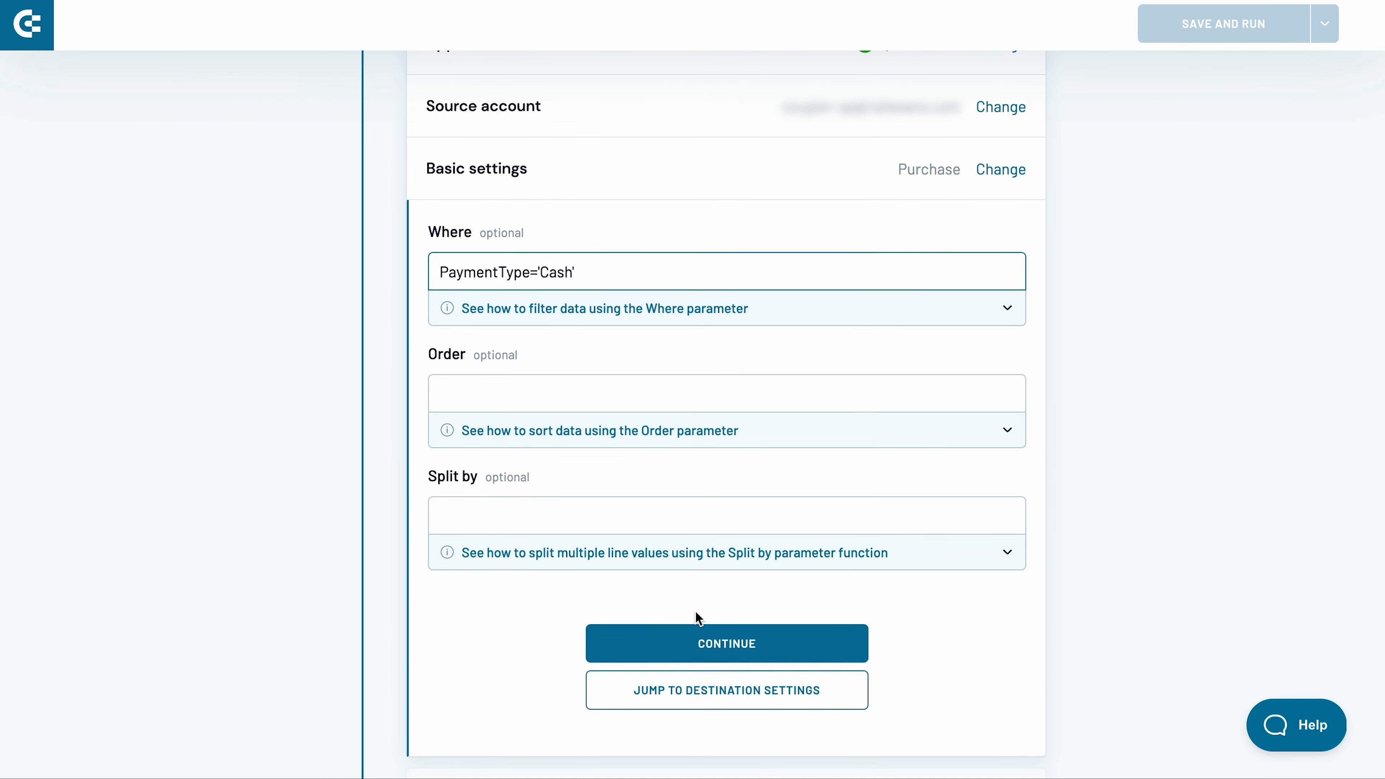
pyautogui.click(696, 642)
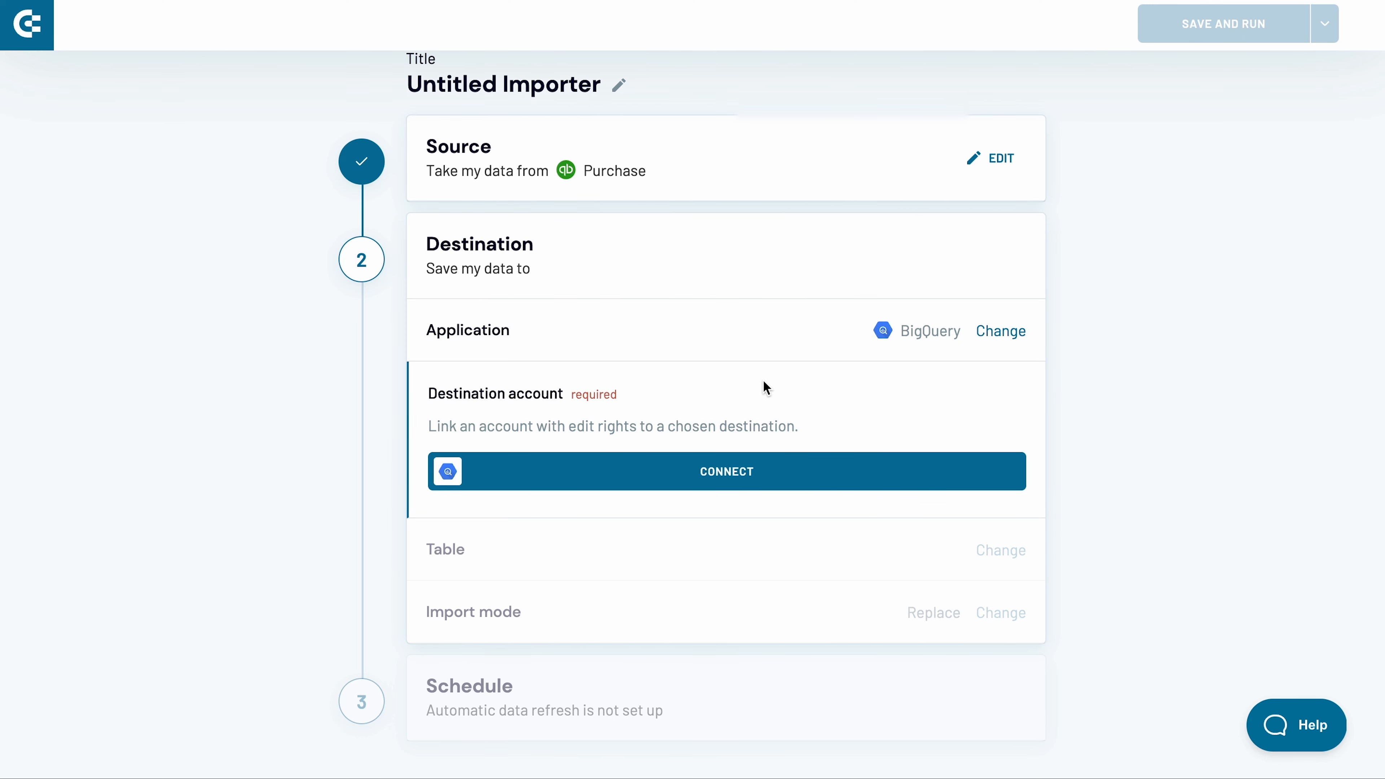
# Step: Start connecting the BigQuery destination account, and in Google Cloud Platform open the service accounts of the CouplerIO Demo project
pyautogui.click(764, 470)
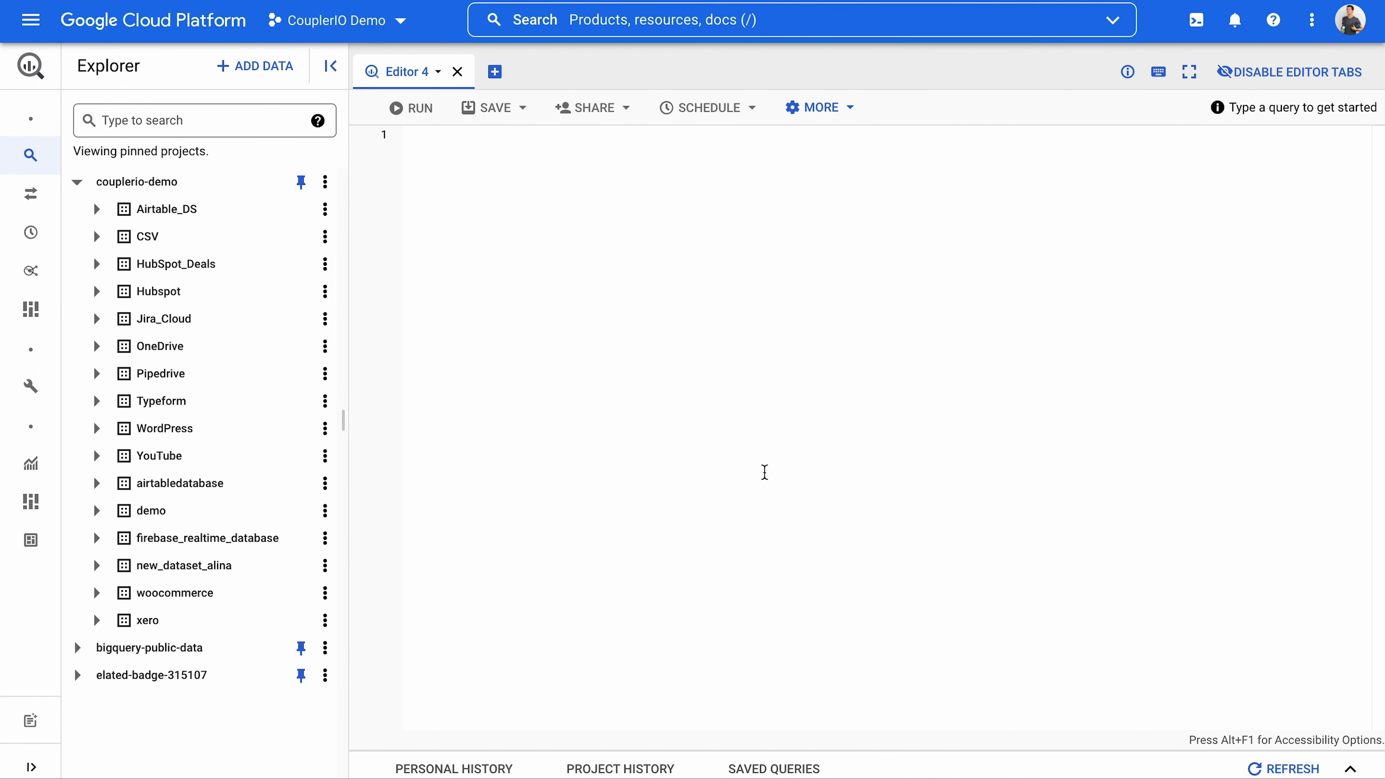
pyautogui.click(36, 23)
pyautogui.moveTo(116, 487)
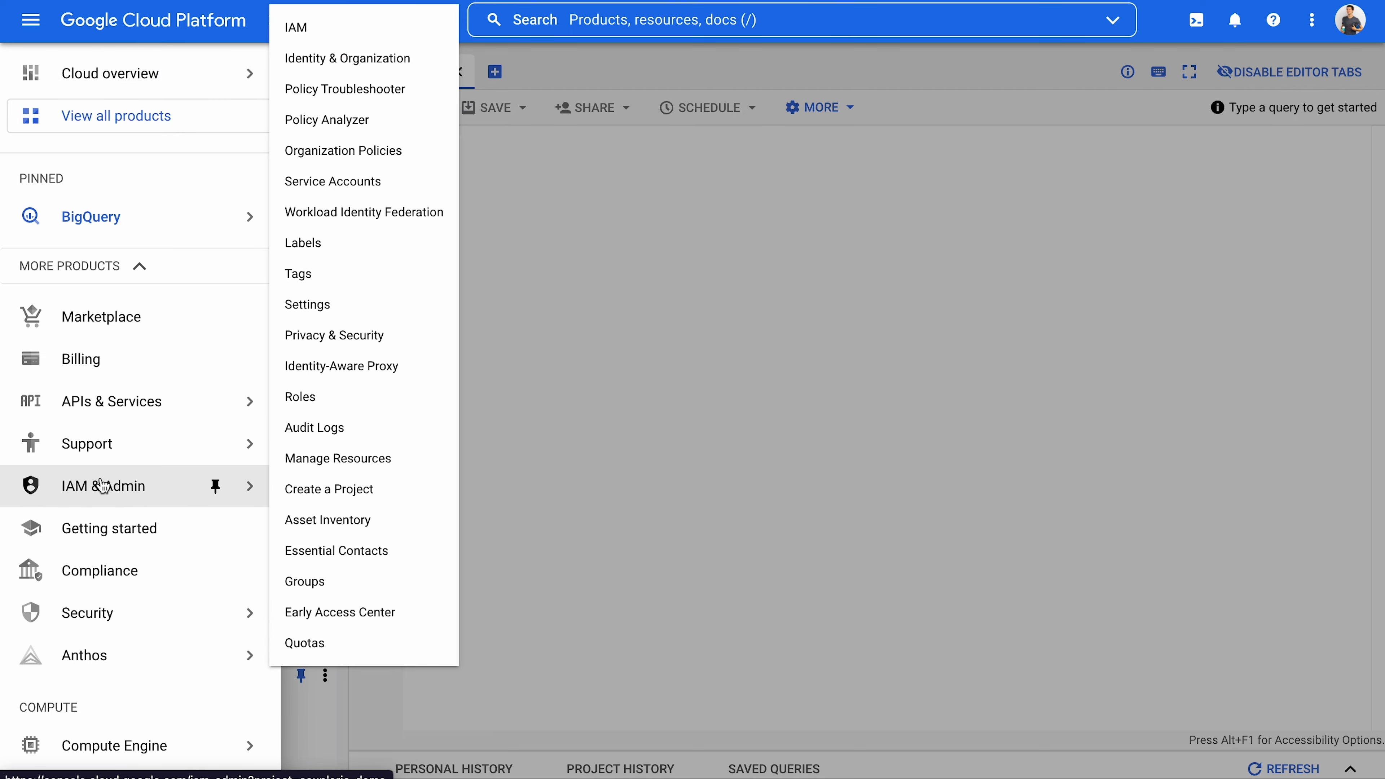
pyautogui.click(360, 186)
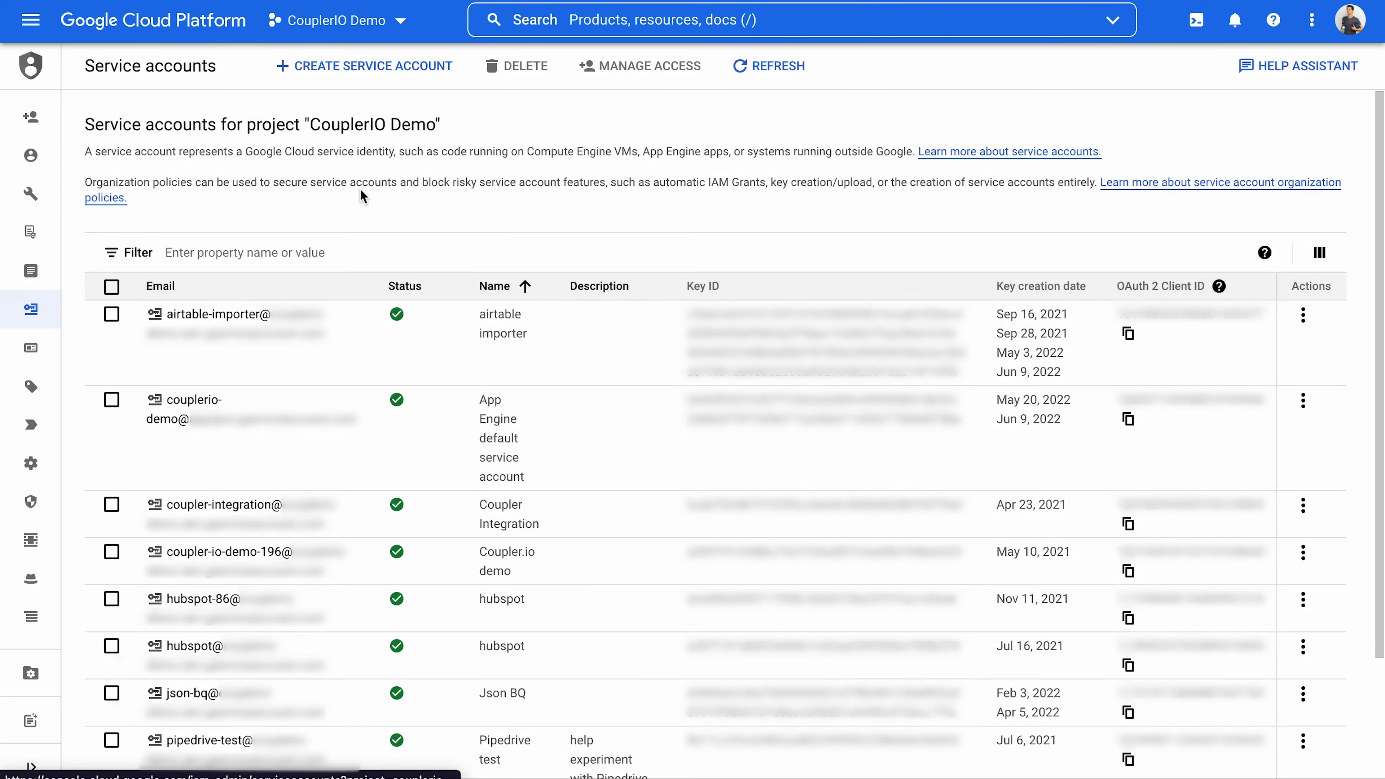
# Step: Create a service account named QB, choose its project role, and finish its setup
pyautogui.click(379, 66)
pyautogui.click(293, 181)
pyautogui.write('QB')
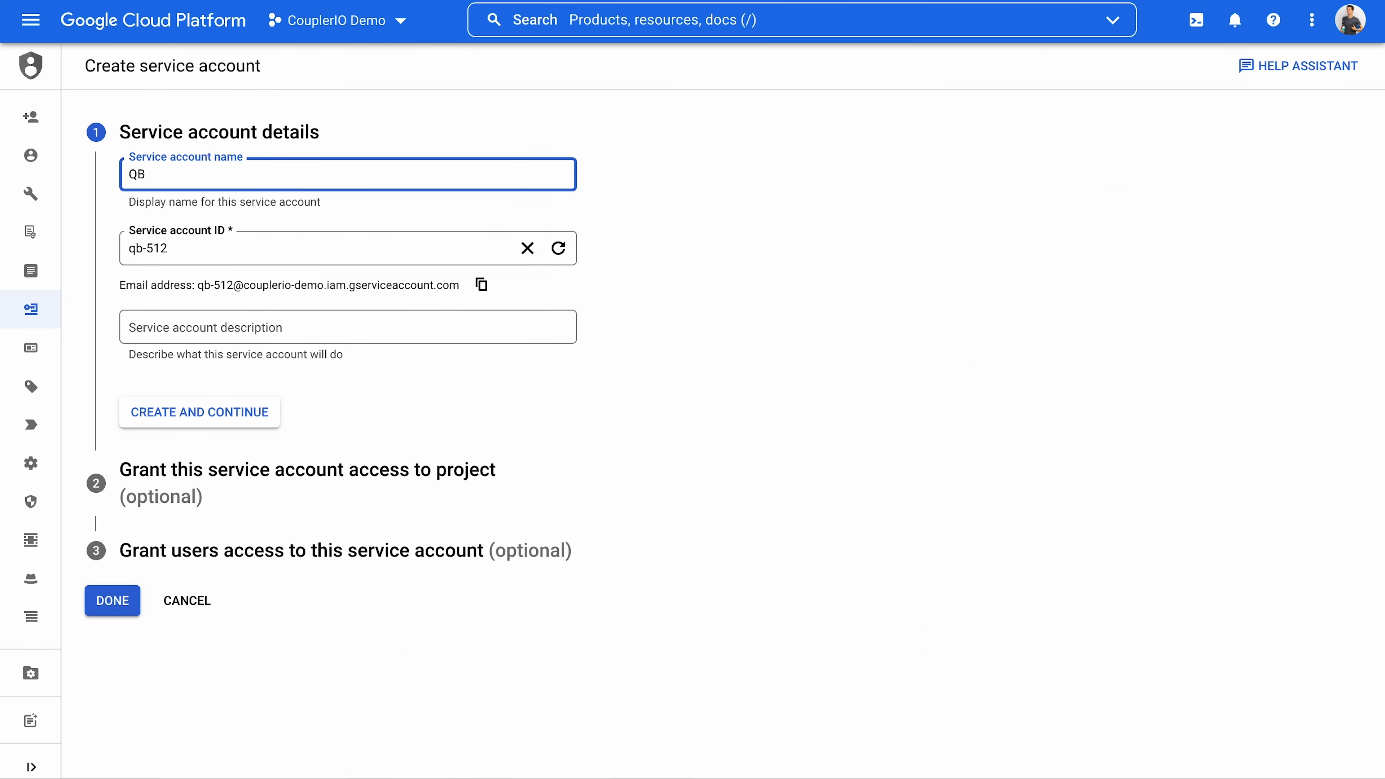
pyautogui.click(202, 410)
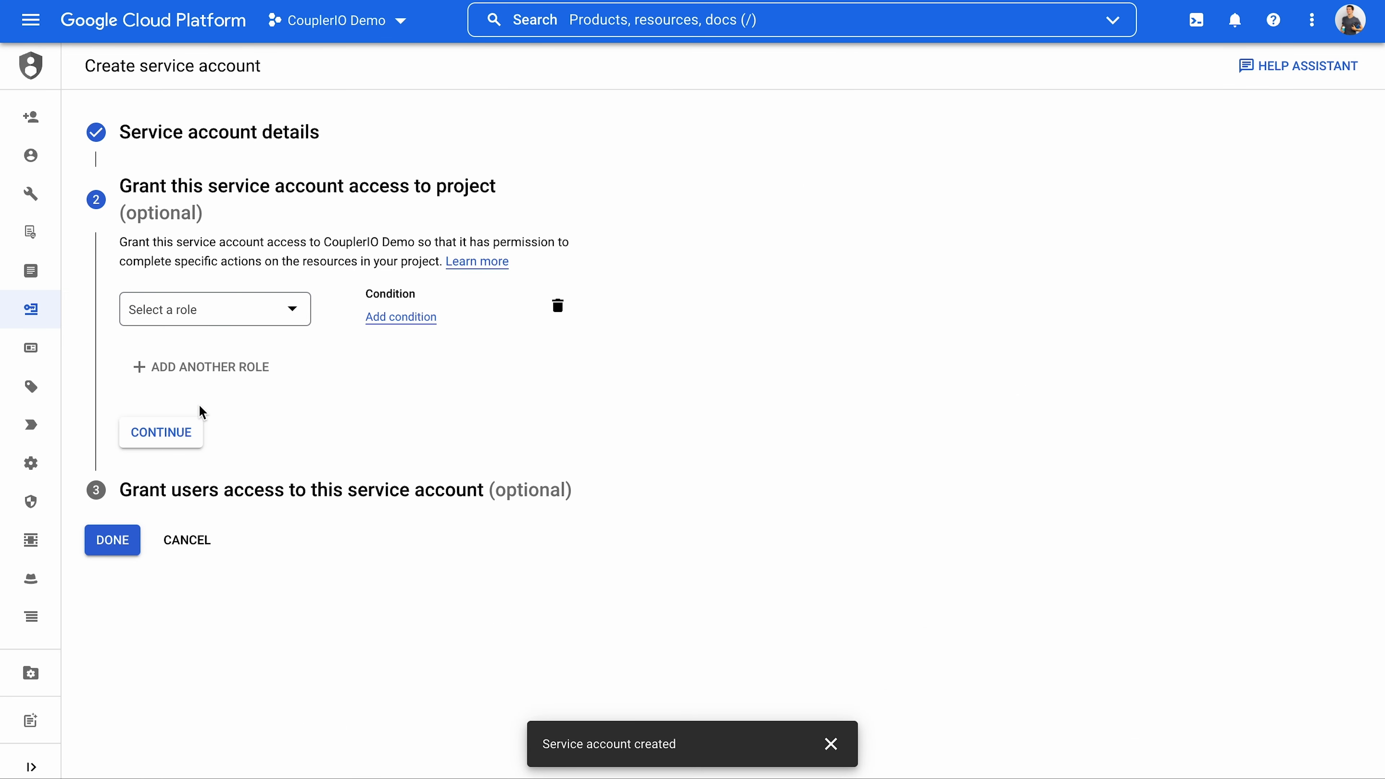
pyautogui.click(227, 315)
pyautogui.click(113, 540)
# Step: Create a new private key of type JSON for the QB service account and save the file to the Downloads folder
pyautogui.click(175, 289)
pyautogui.click(321, 107)
pyautogui.click(123, 359)
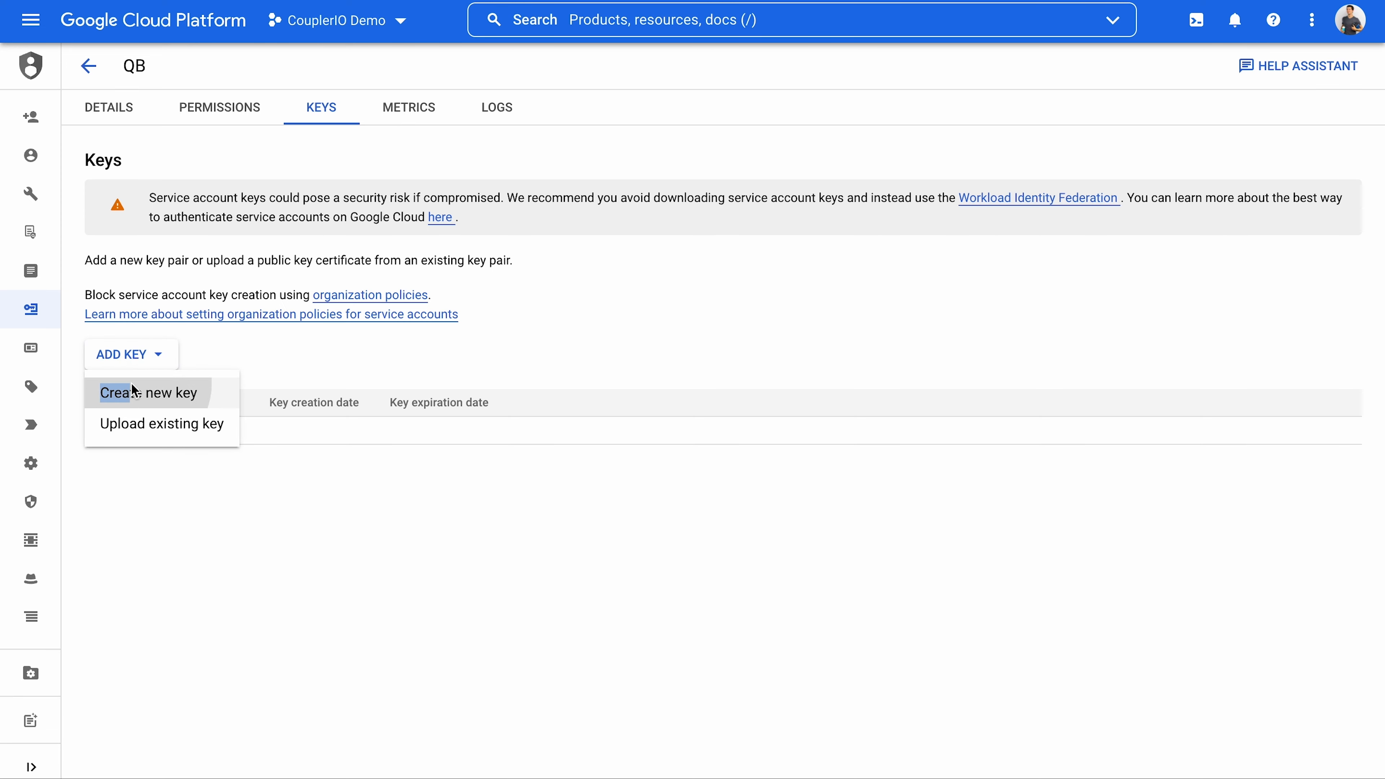
pyautogui.click(117, 393)
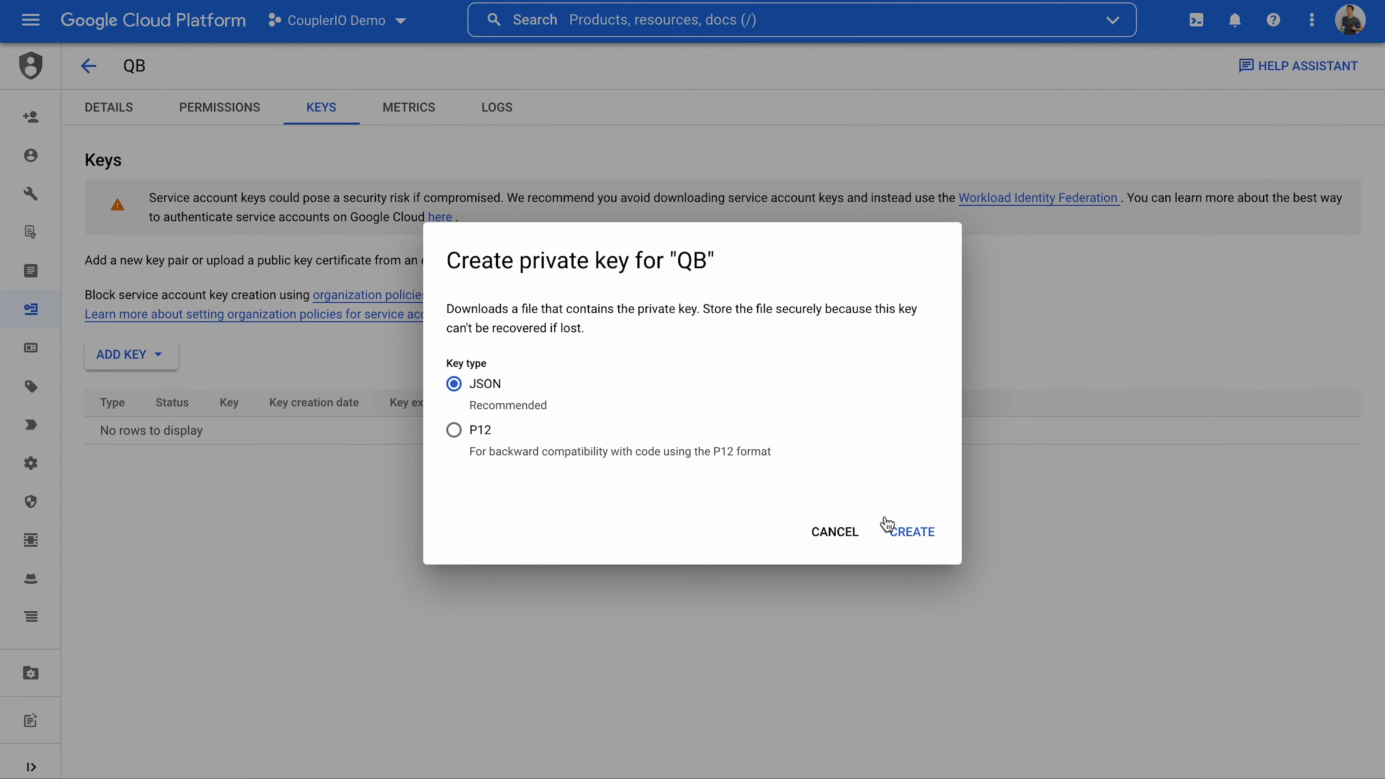
pyautogui.click(911, 543)
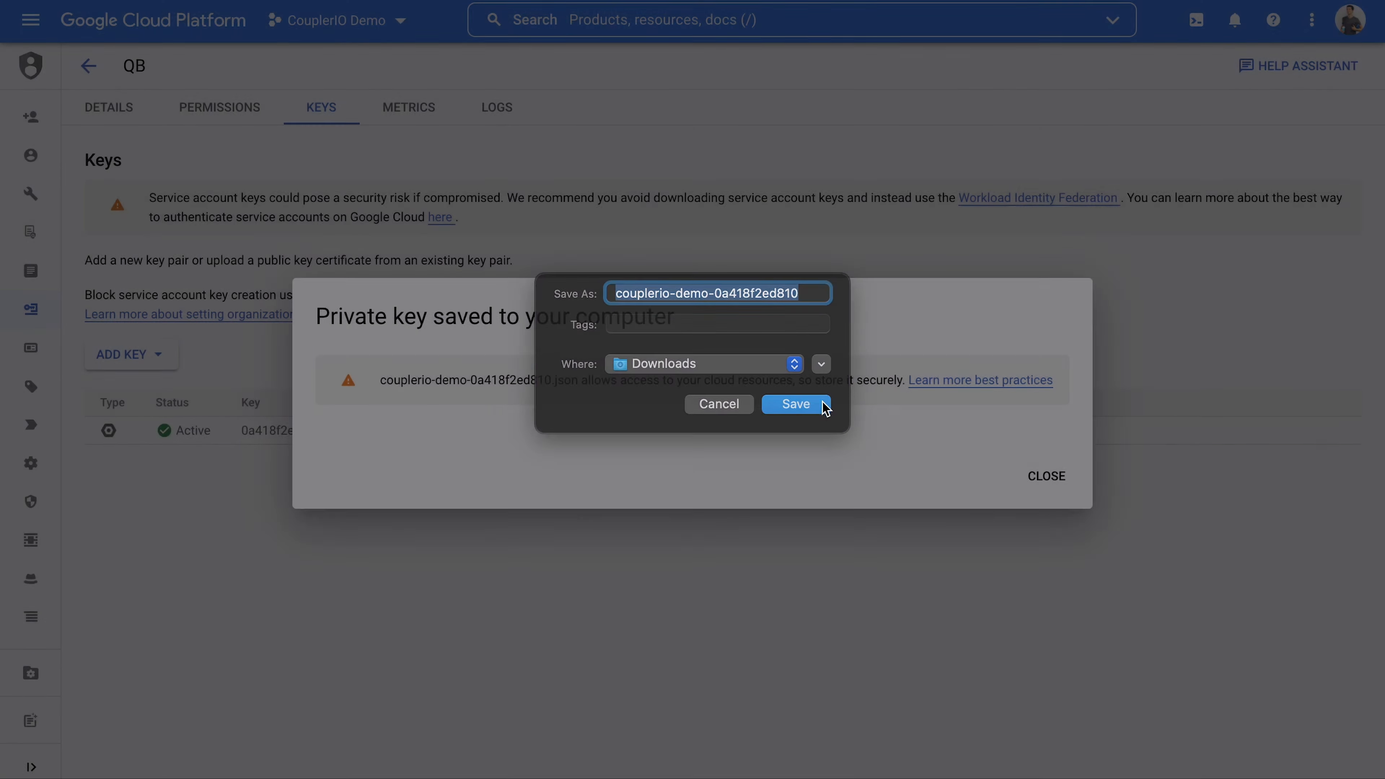
pyautogui.click(820, 405)
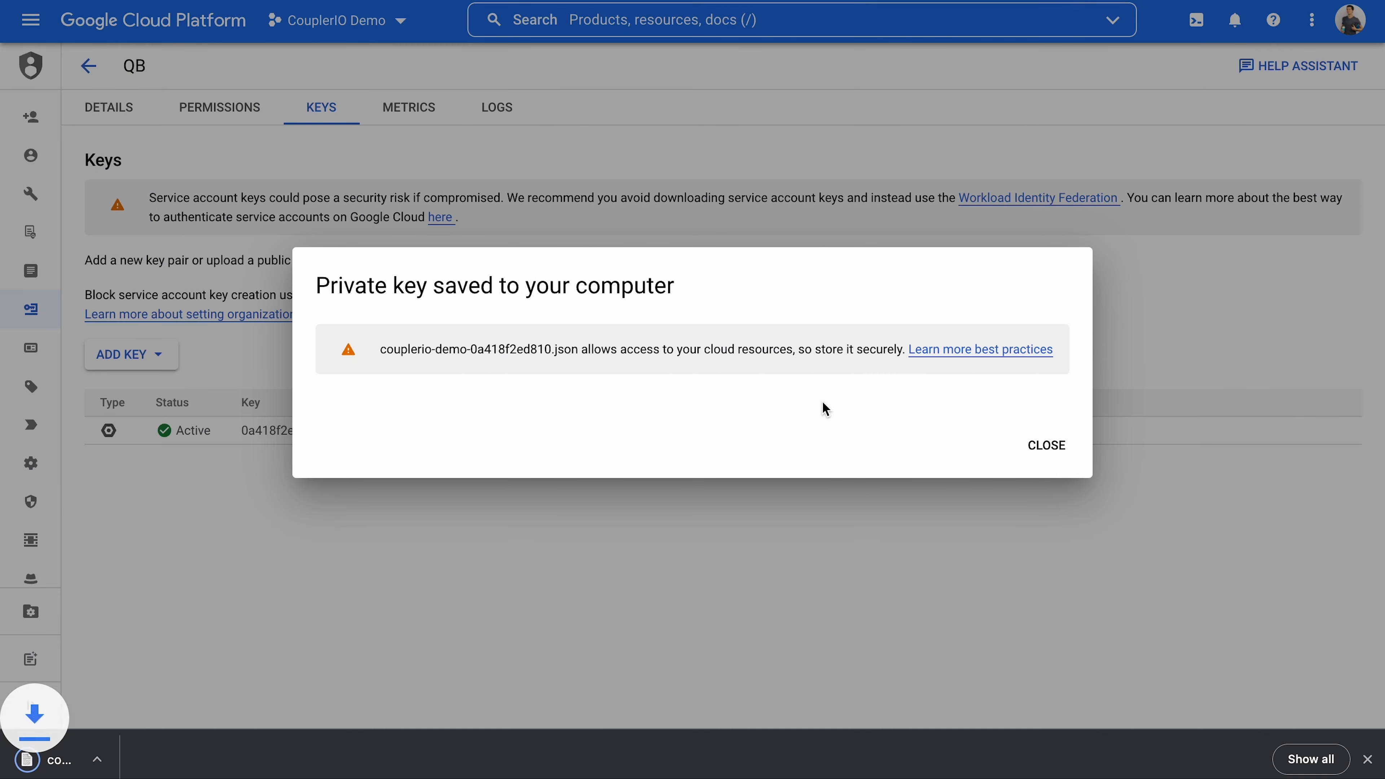
pyautogui.click(1368, 759)
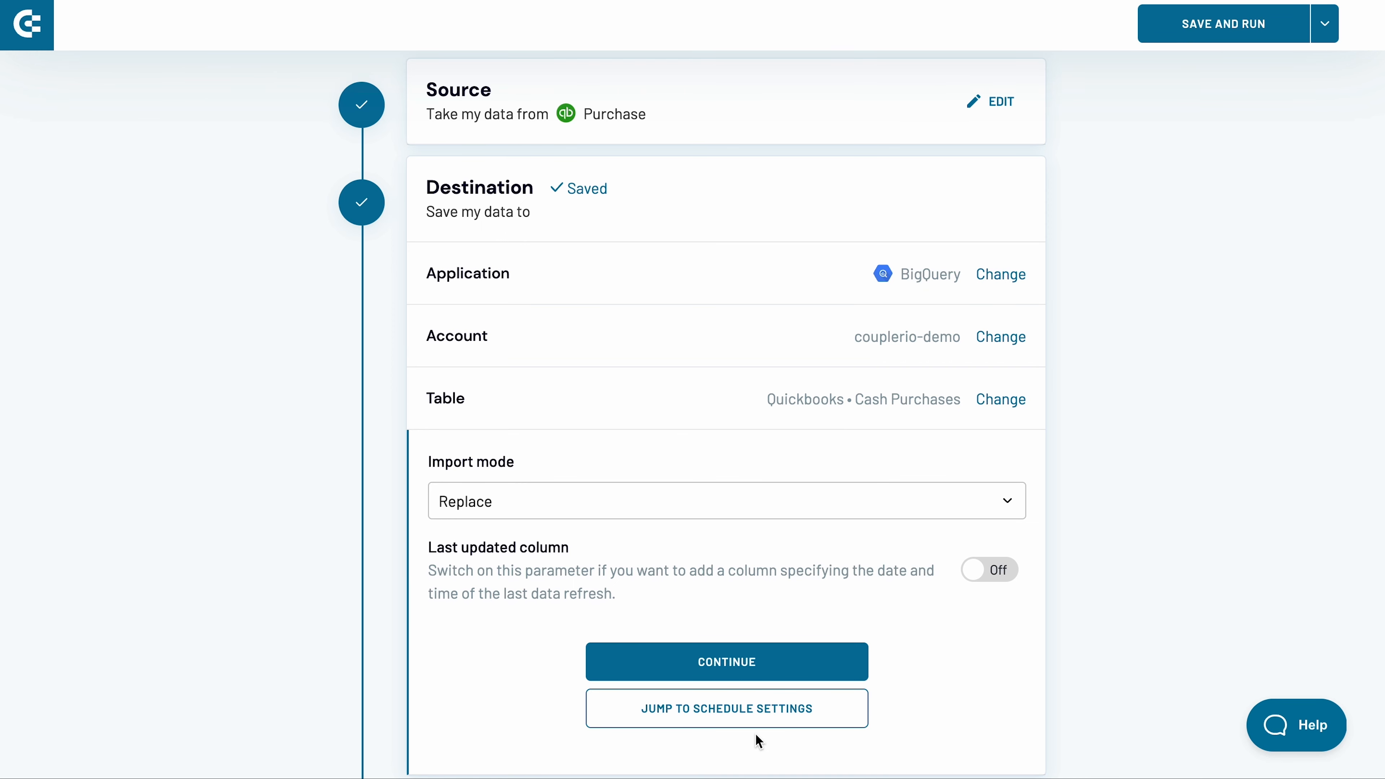
# Step: Accept the Replace import mode with the last updated column off and continue to the schedule settings
pyautogui.click(761, 663)
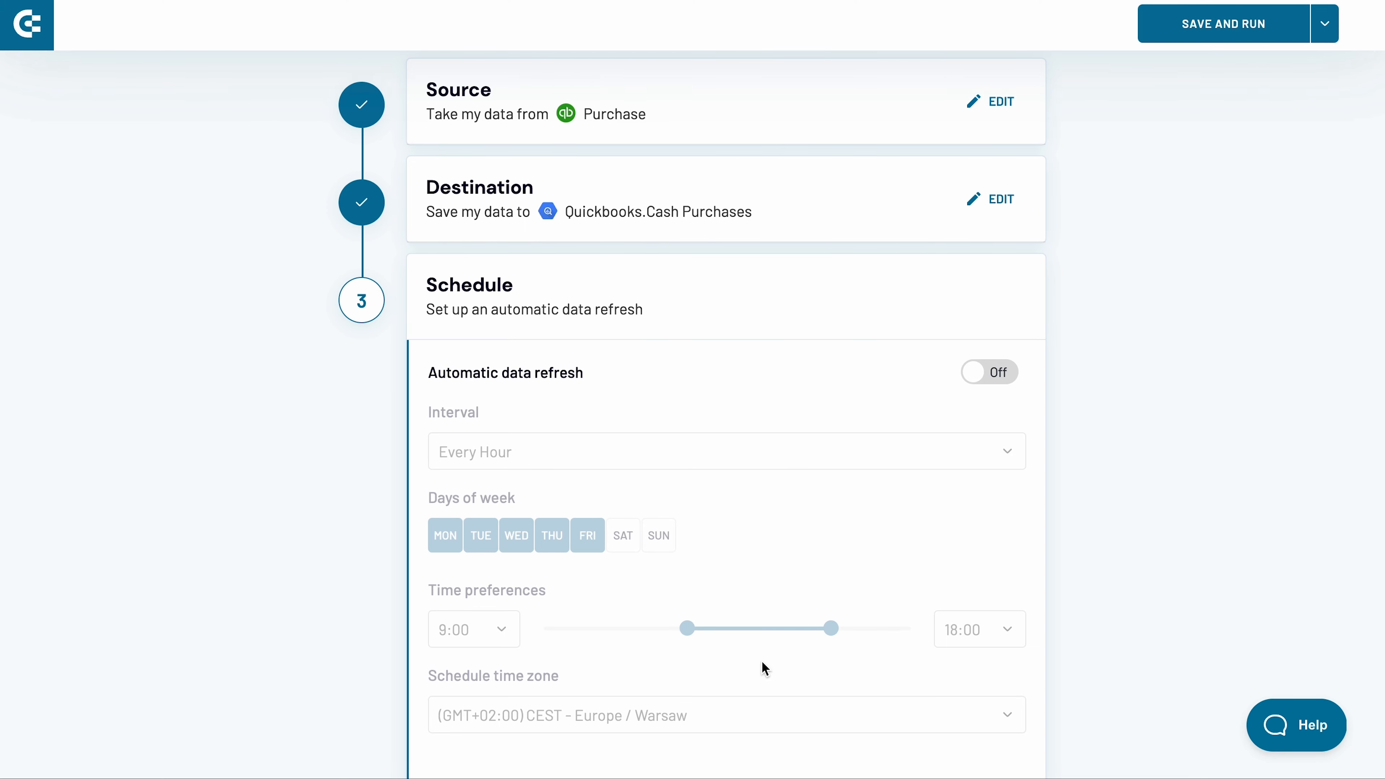
# Step: Turn on automatic data refresh with the Every Day interval and add Saturday and Sunday to the refresh days
pyautogui.click(986, 376)
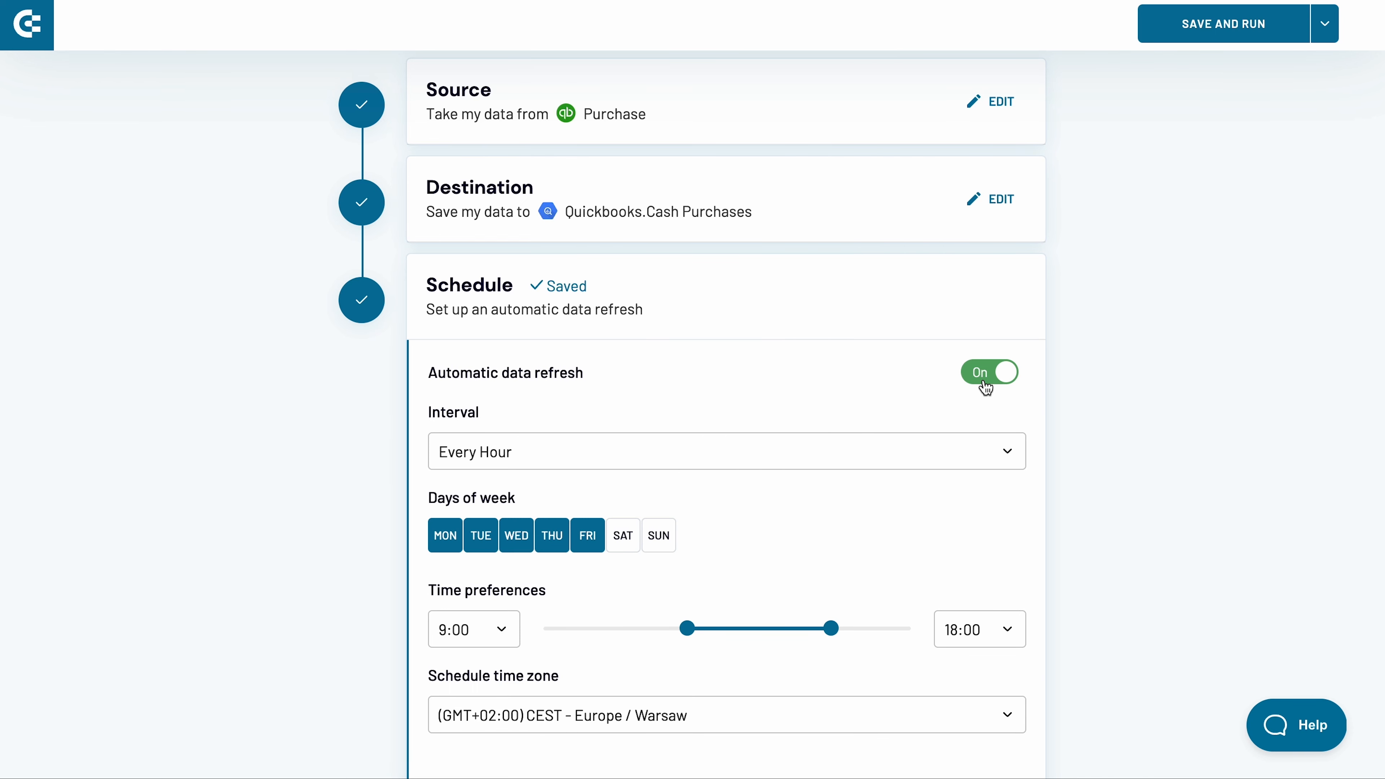
pyautogui.click(825, 466)
pyautogui.click(825, 461)
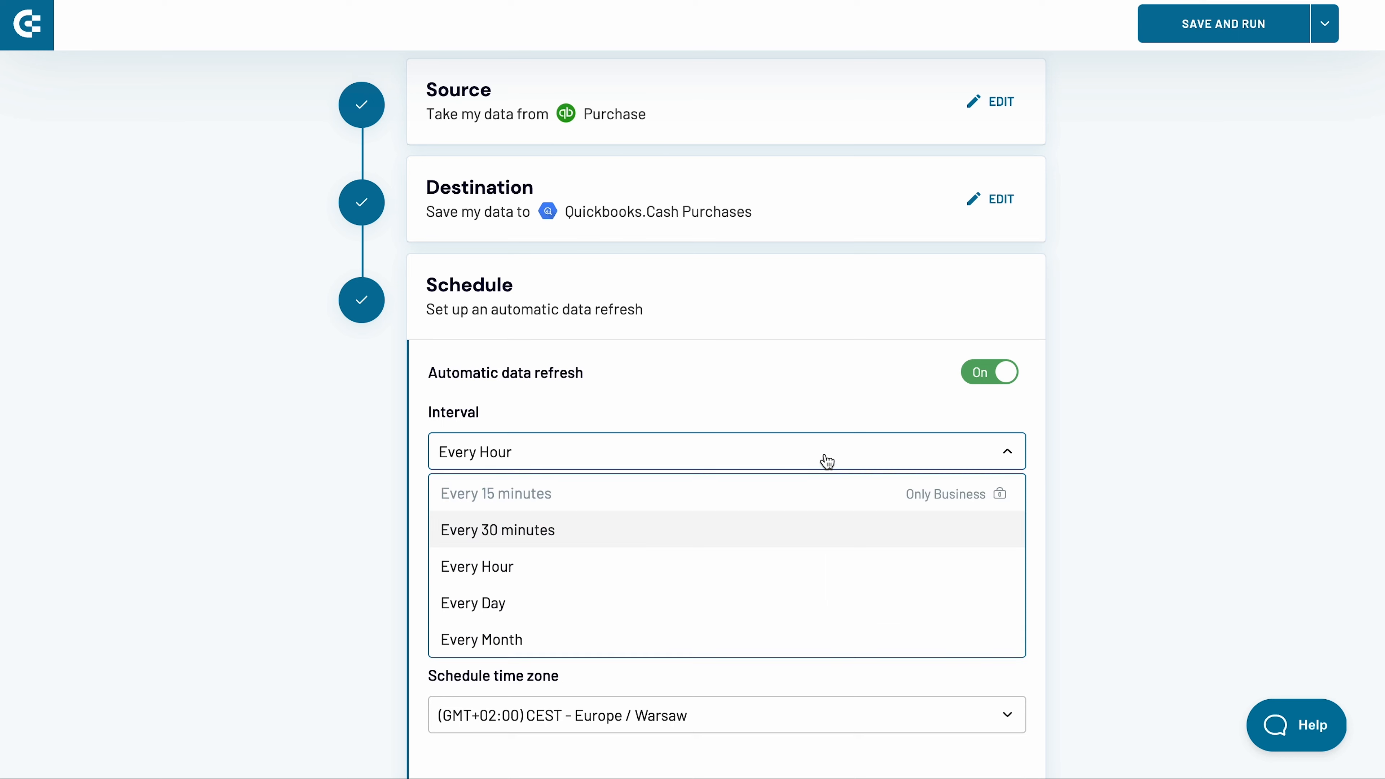
pyautogui.click(699, 603)
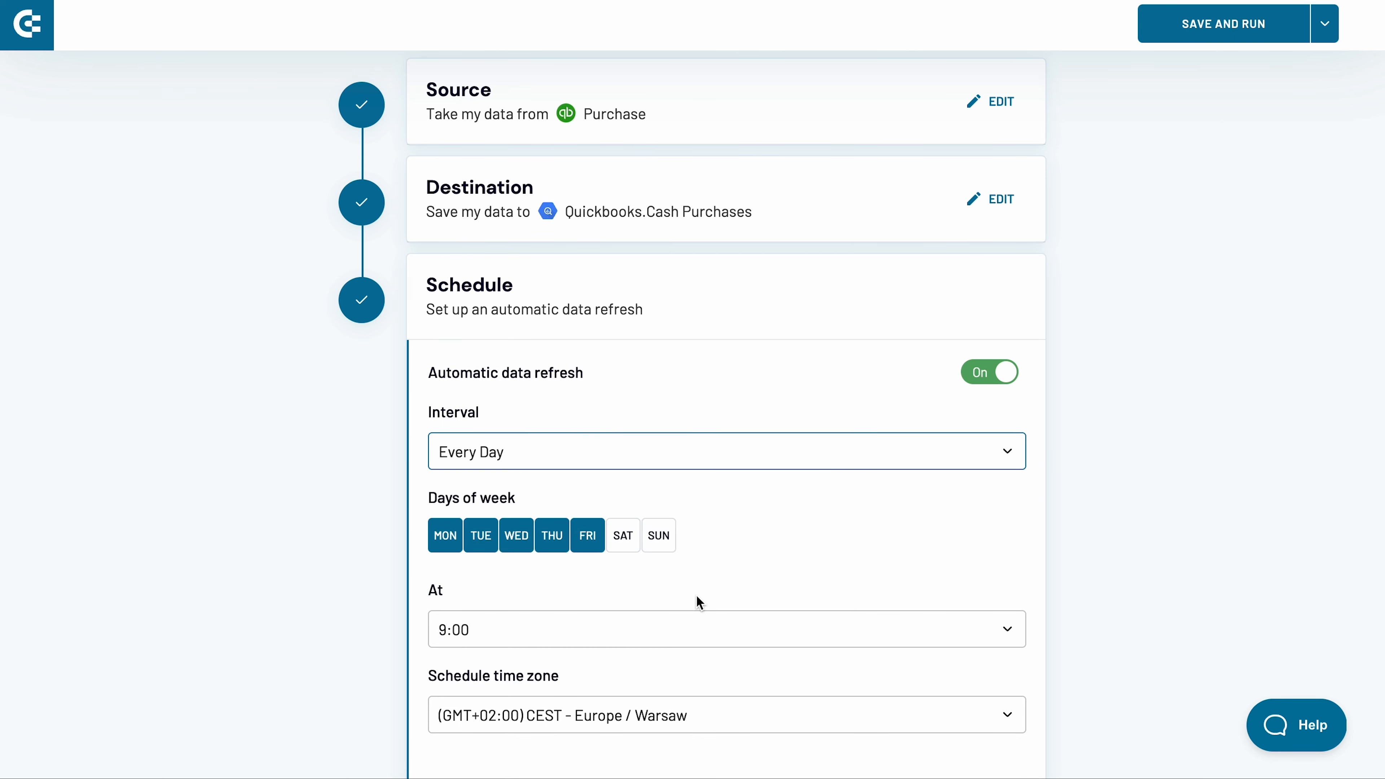
pyautogui.click(628, 546)
pyautogui.click(658, 547)
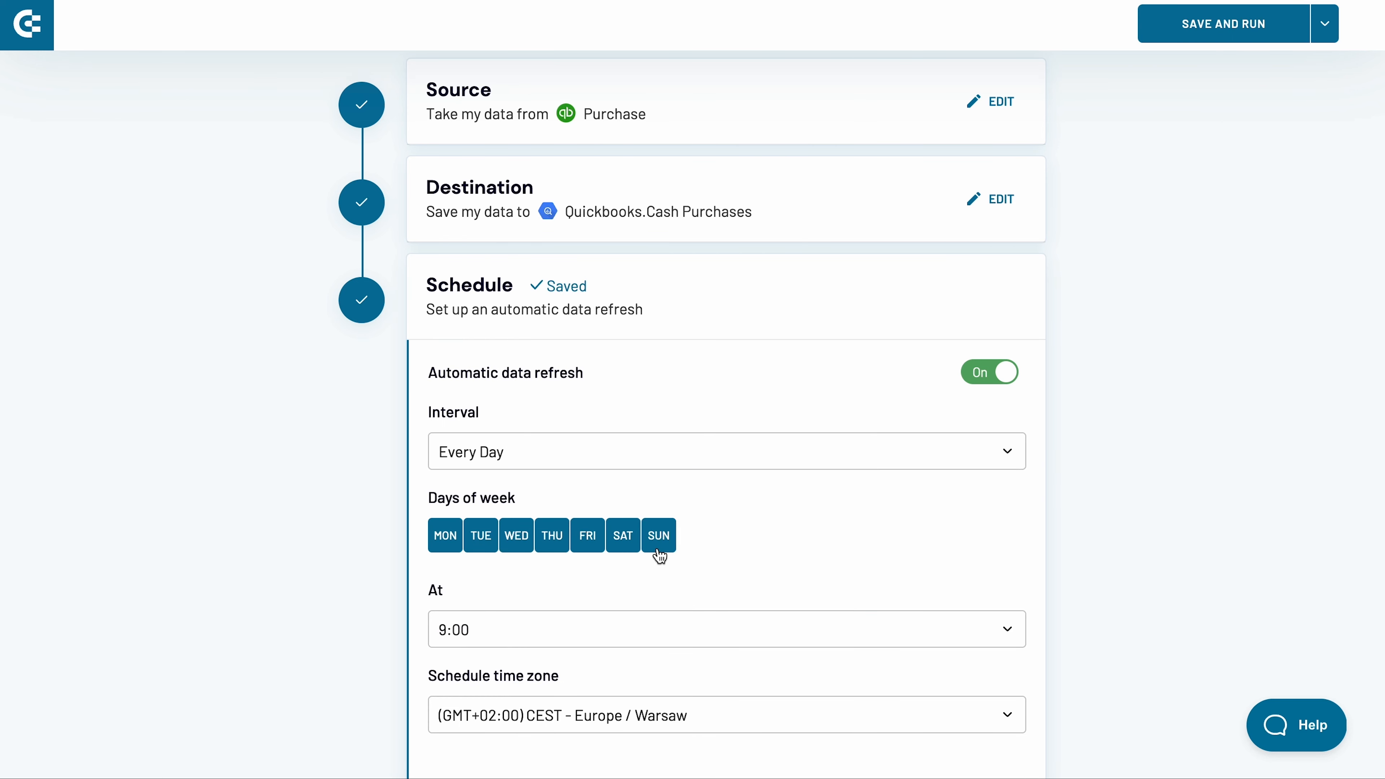
# Step: Save and run the importer, and in BigQuery preview the data of the Cash Purchases table
pyautogui.scroll(-3, 660, 555)
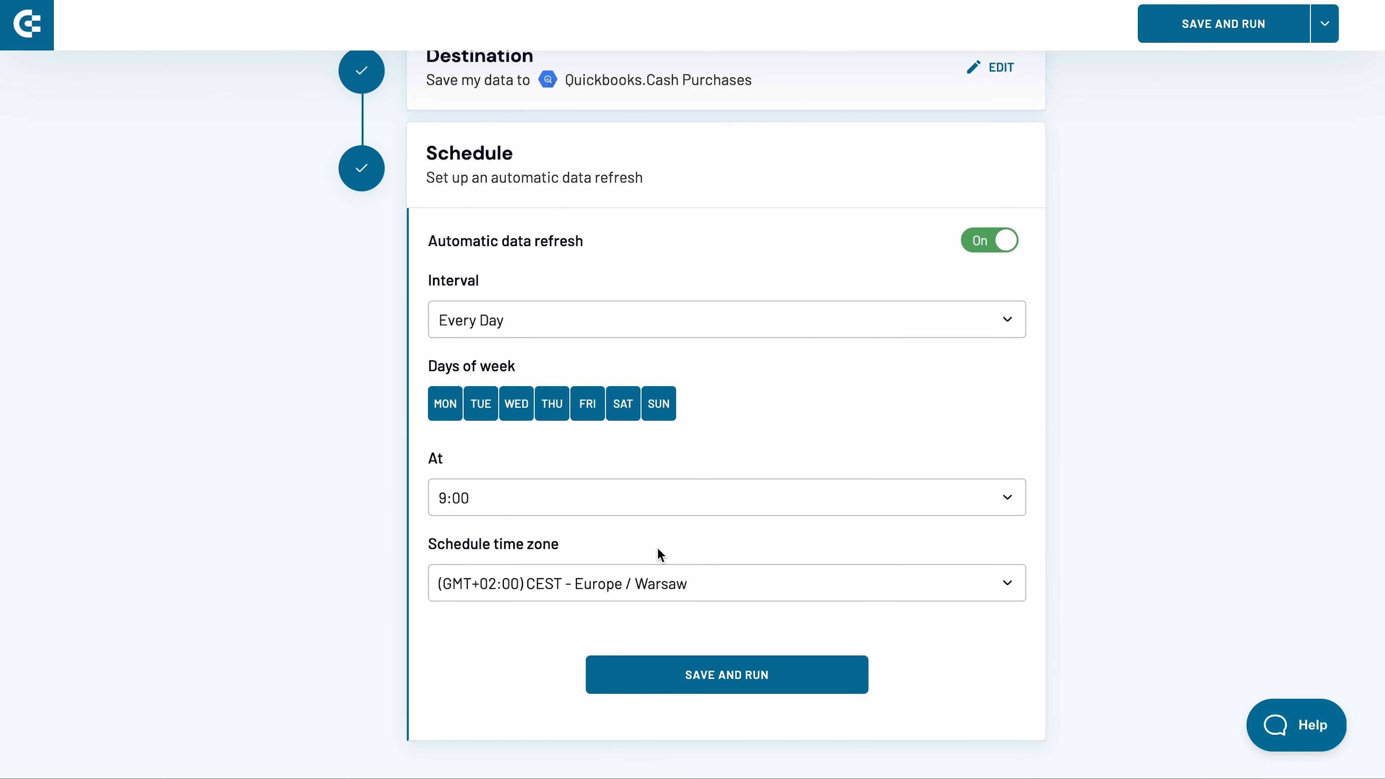
pyautogui.click(676, 680)
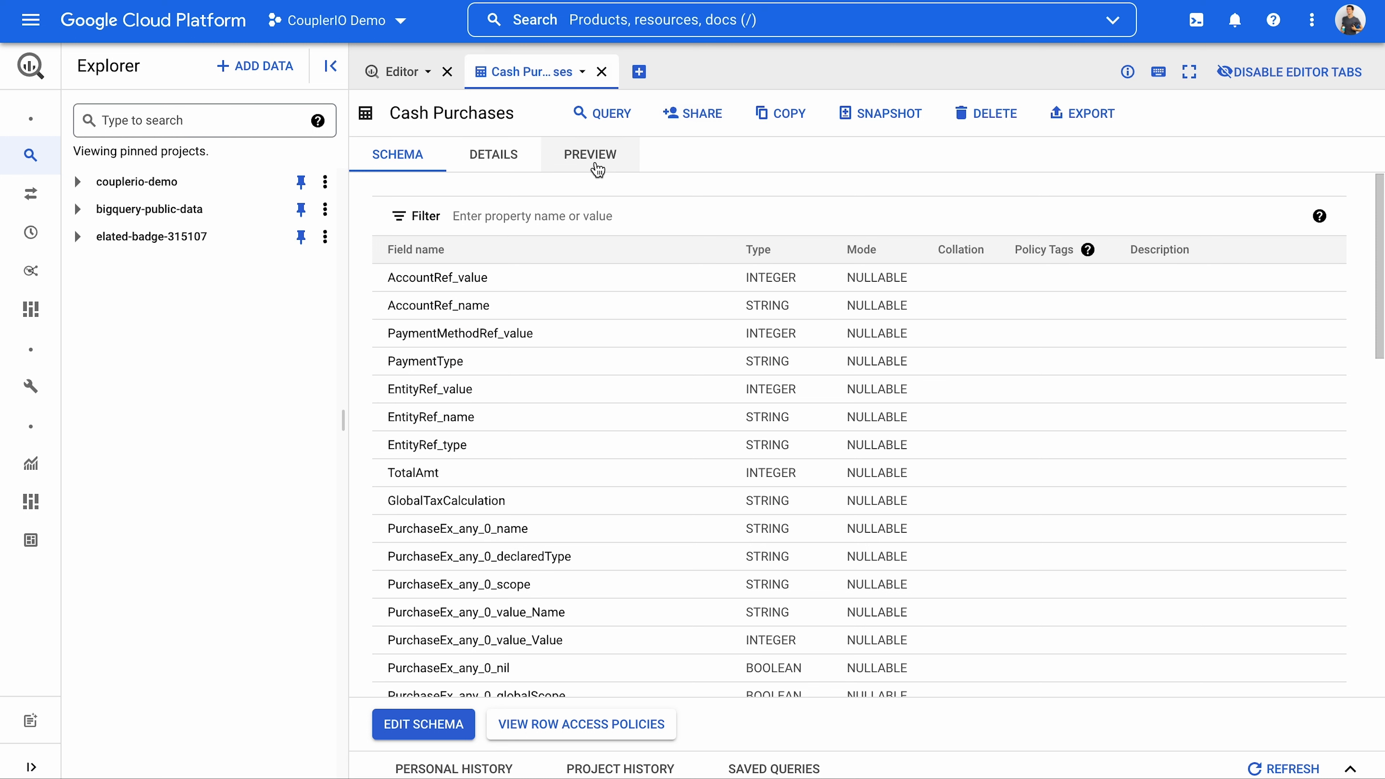
pyautogui.click(597, 165)
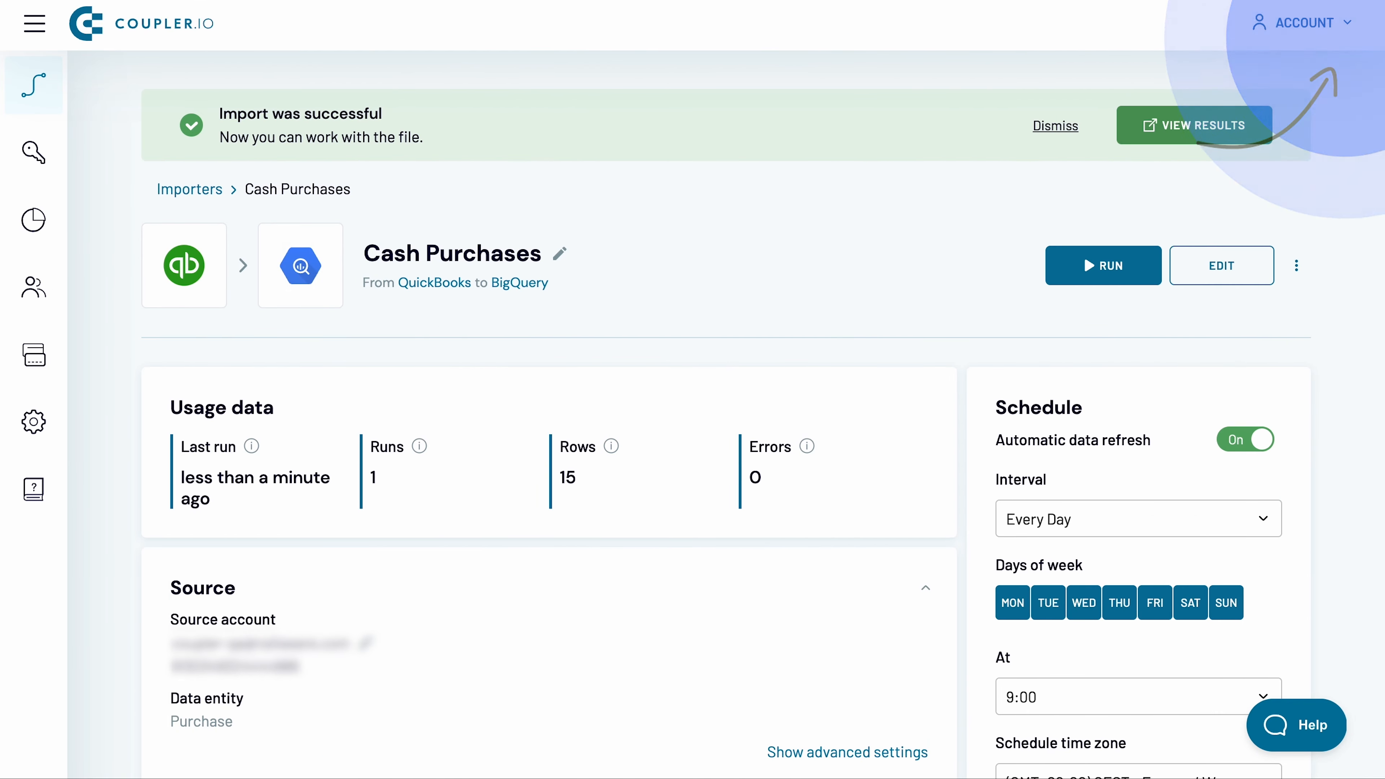
# Step: Return to the Cash Purchases importer in Coupler.io and open the support contact form
pyautogui.click(1282, 726)
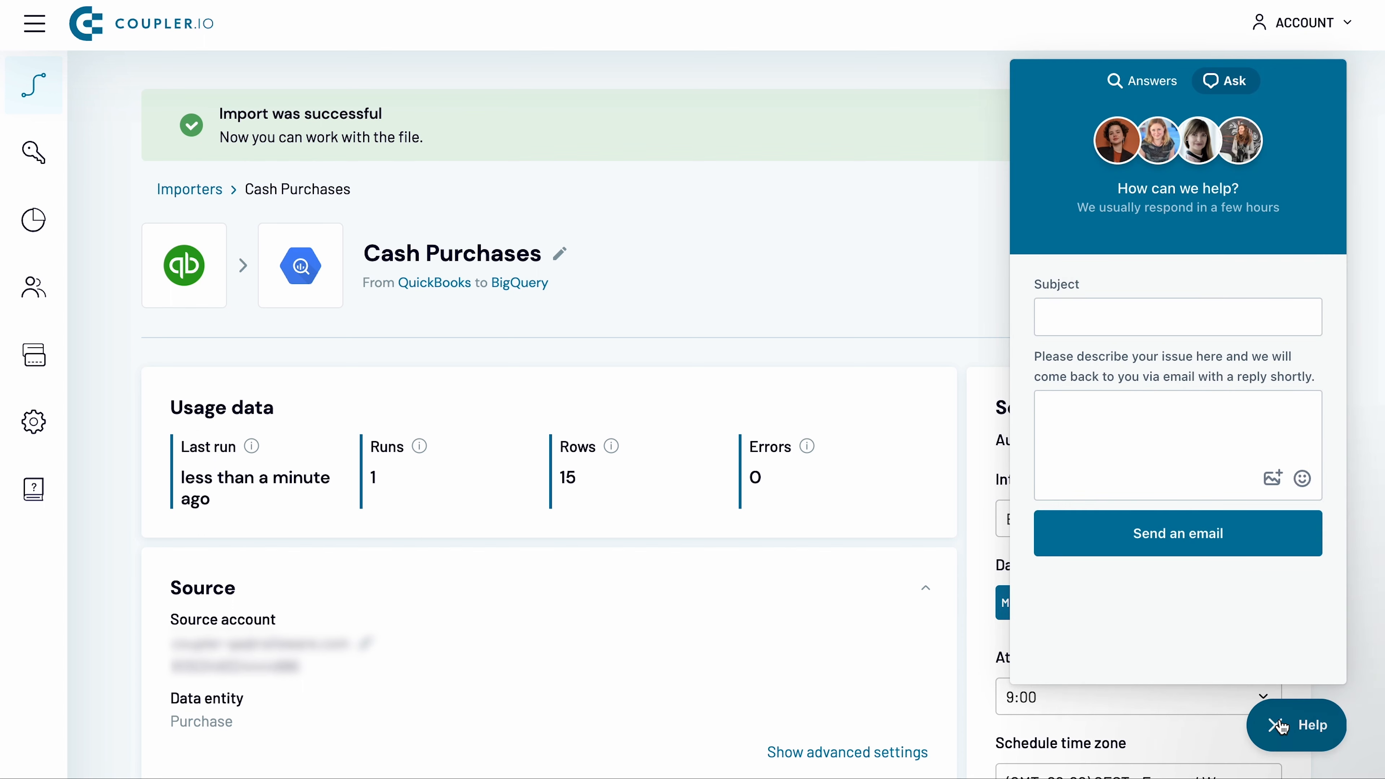